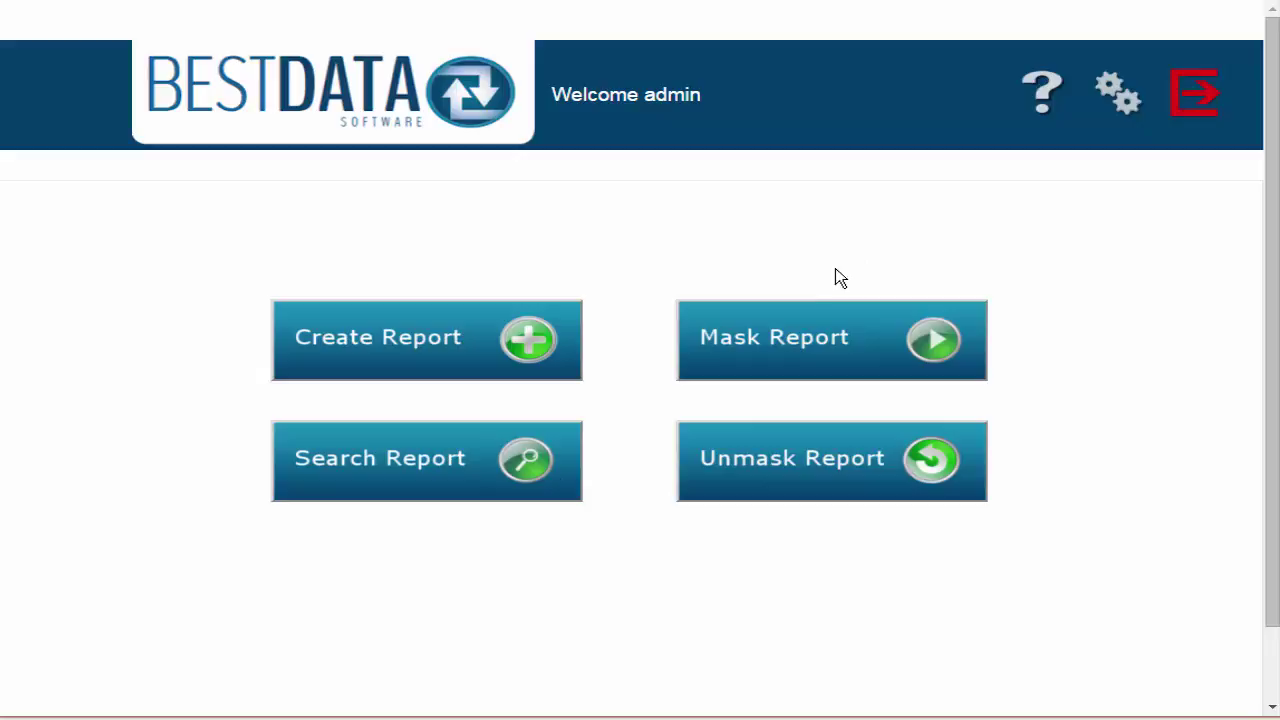
Start masking a report with BestBond Database as the input source and Diabetes Report as the report type
click(784, 367)
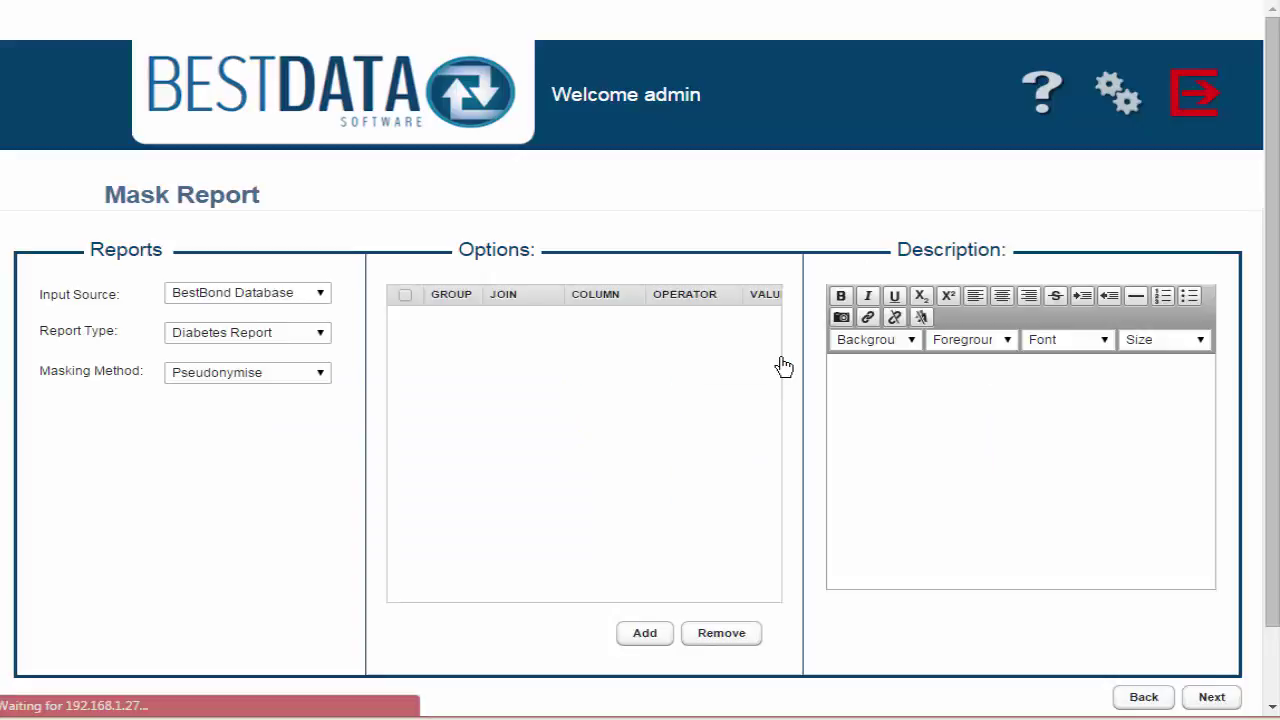
click(293, 302)
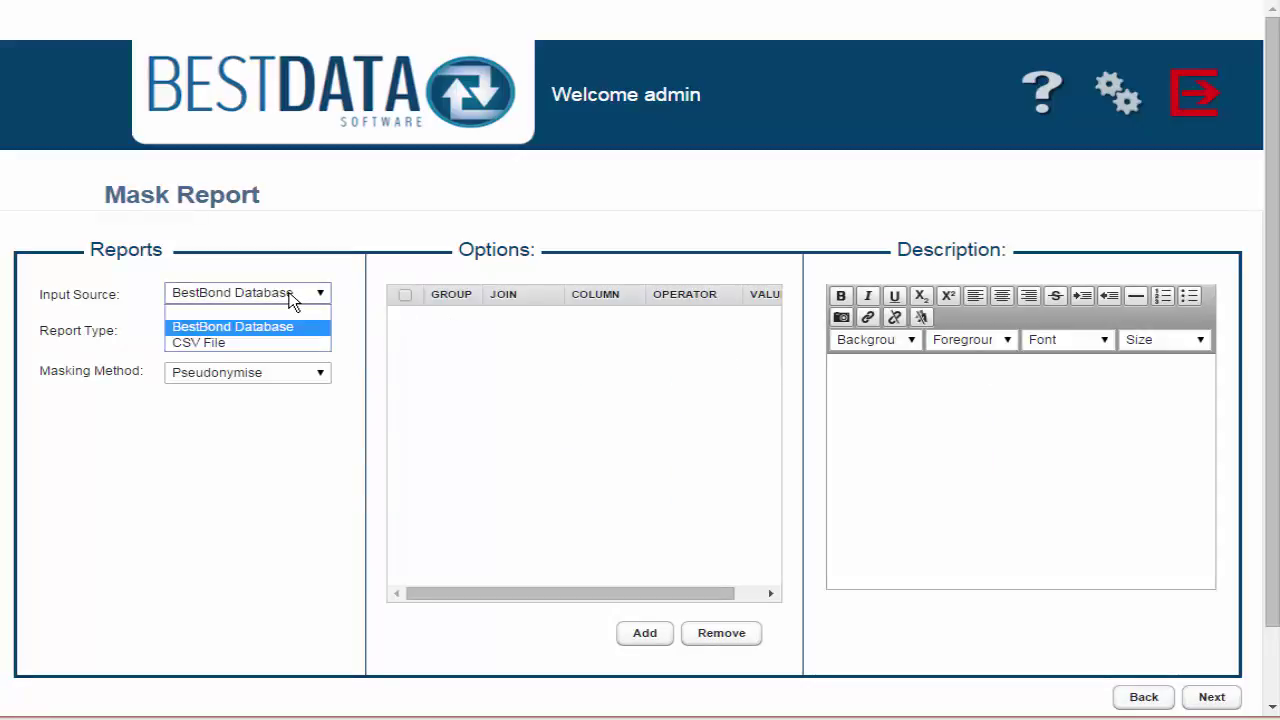
click(251, 326)
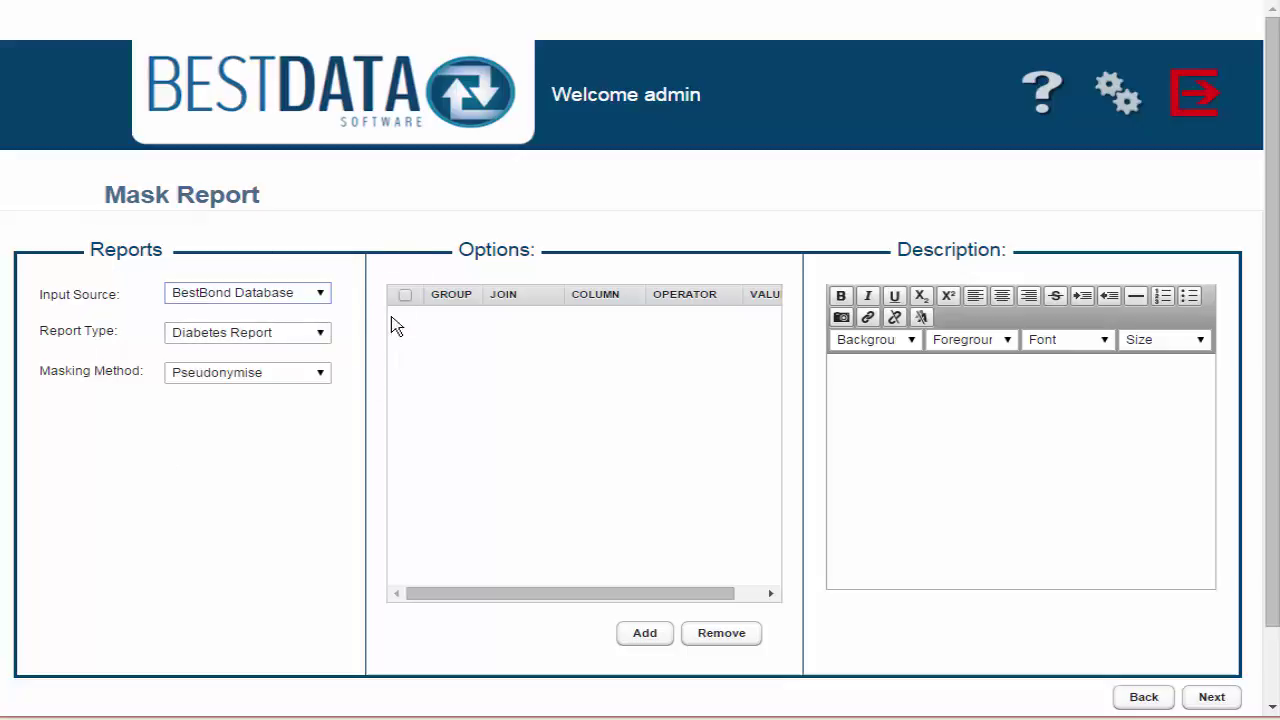
click(318, 334)
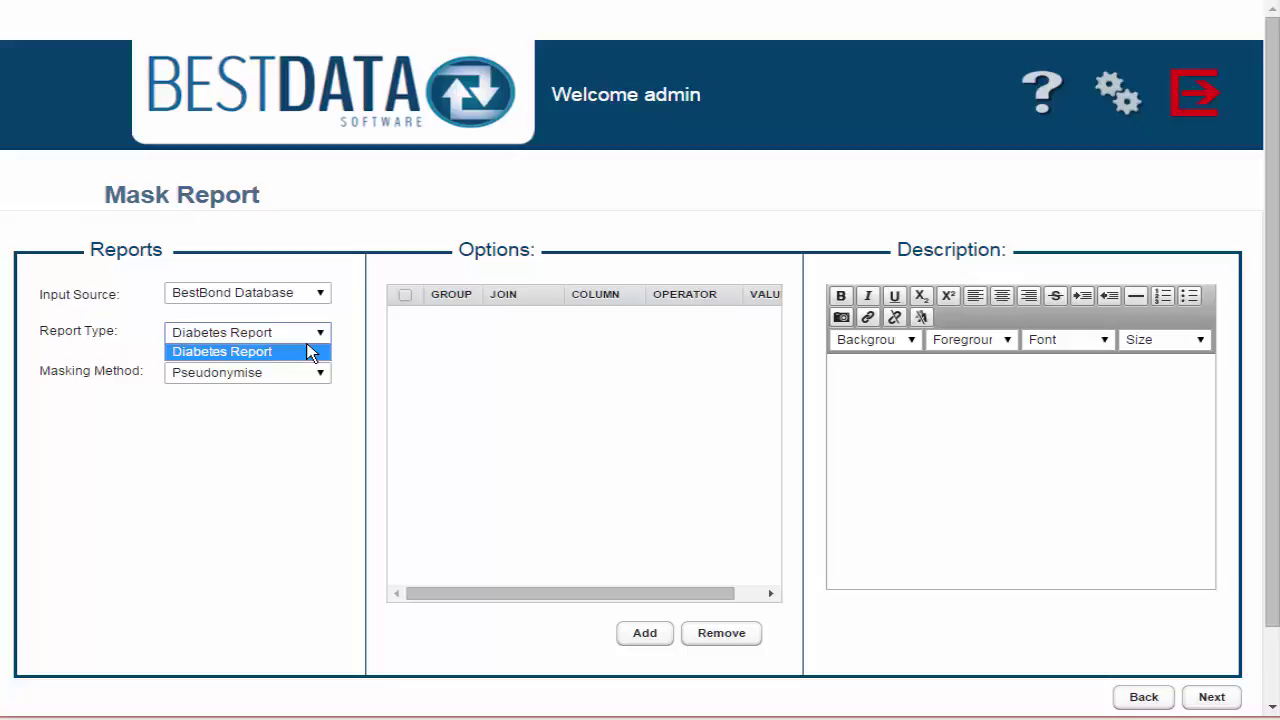
click(310, 351)
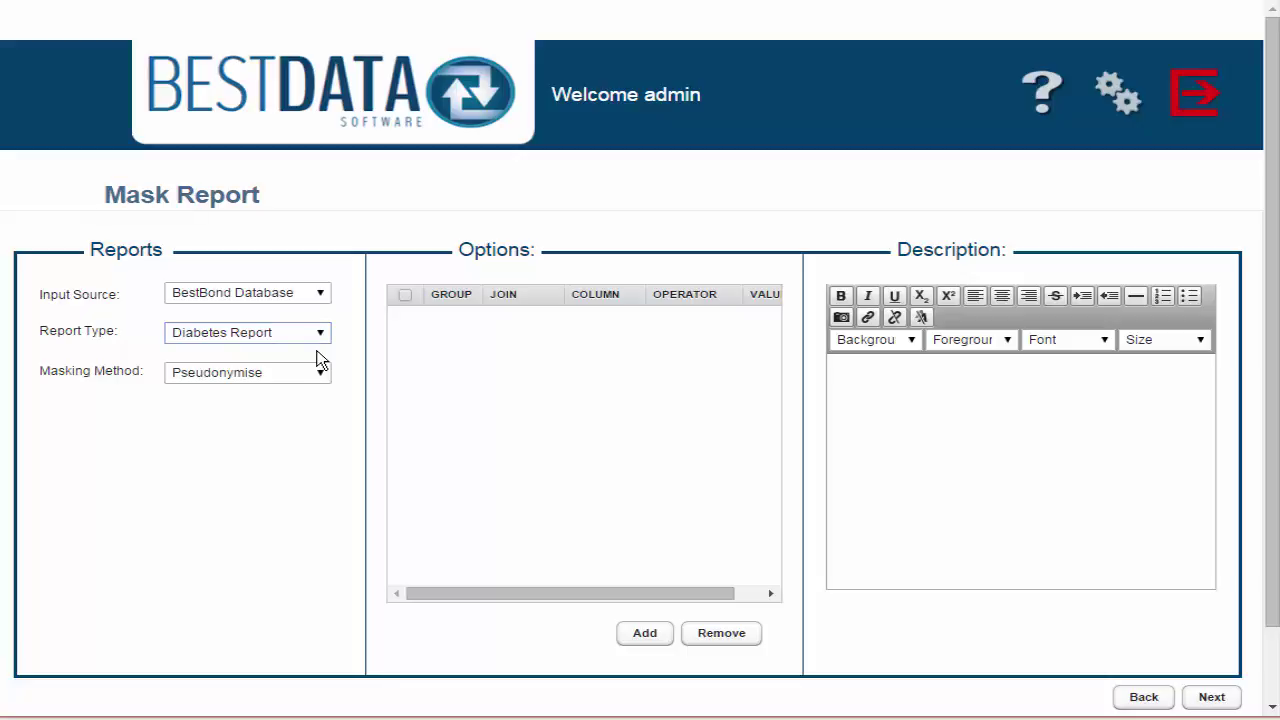
Preview the report with the masking method None, look through its original patient records, and return to the settings
click(328, 377)
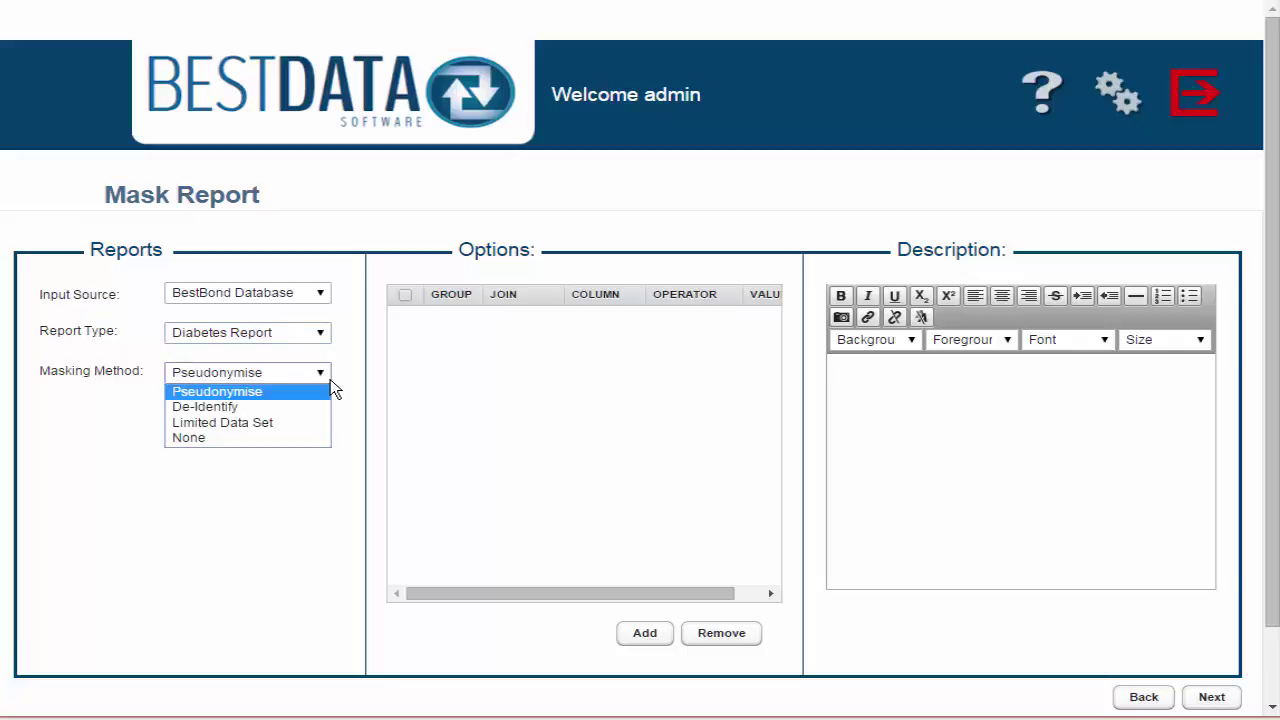
click(244, 439)
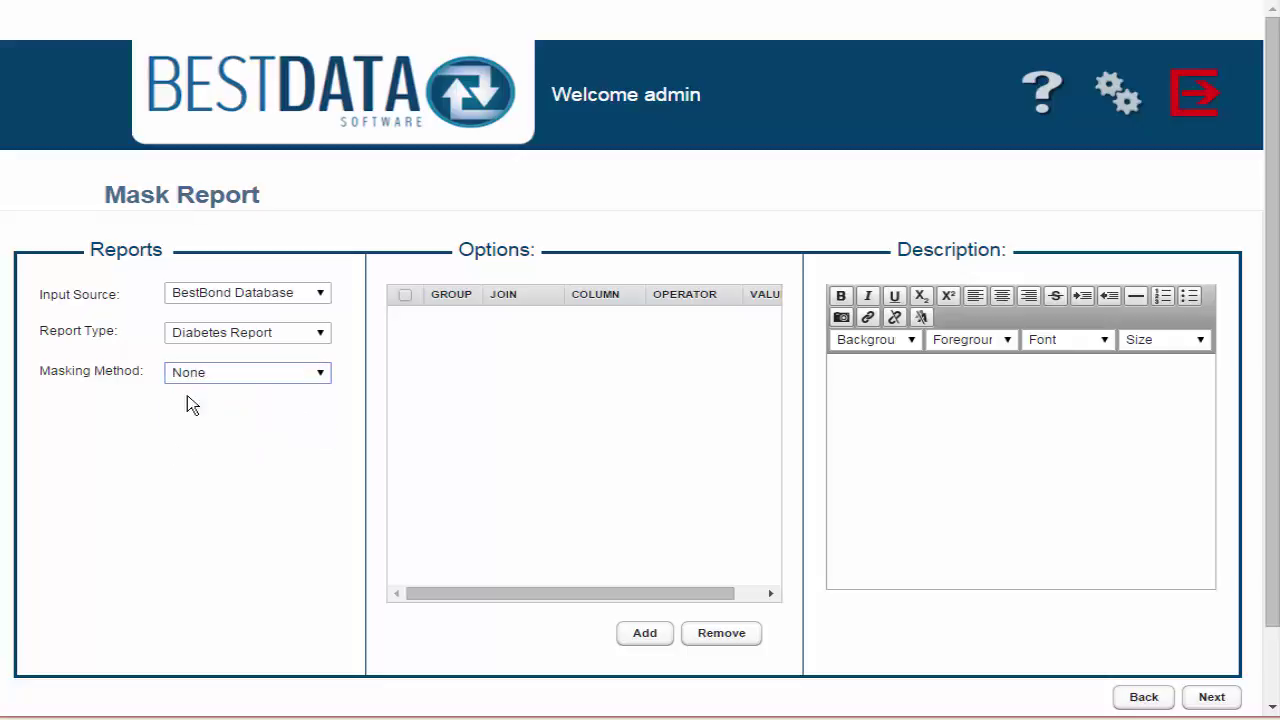
click(1226, 704)
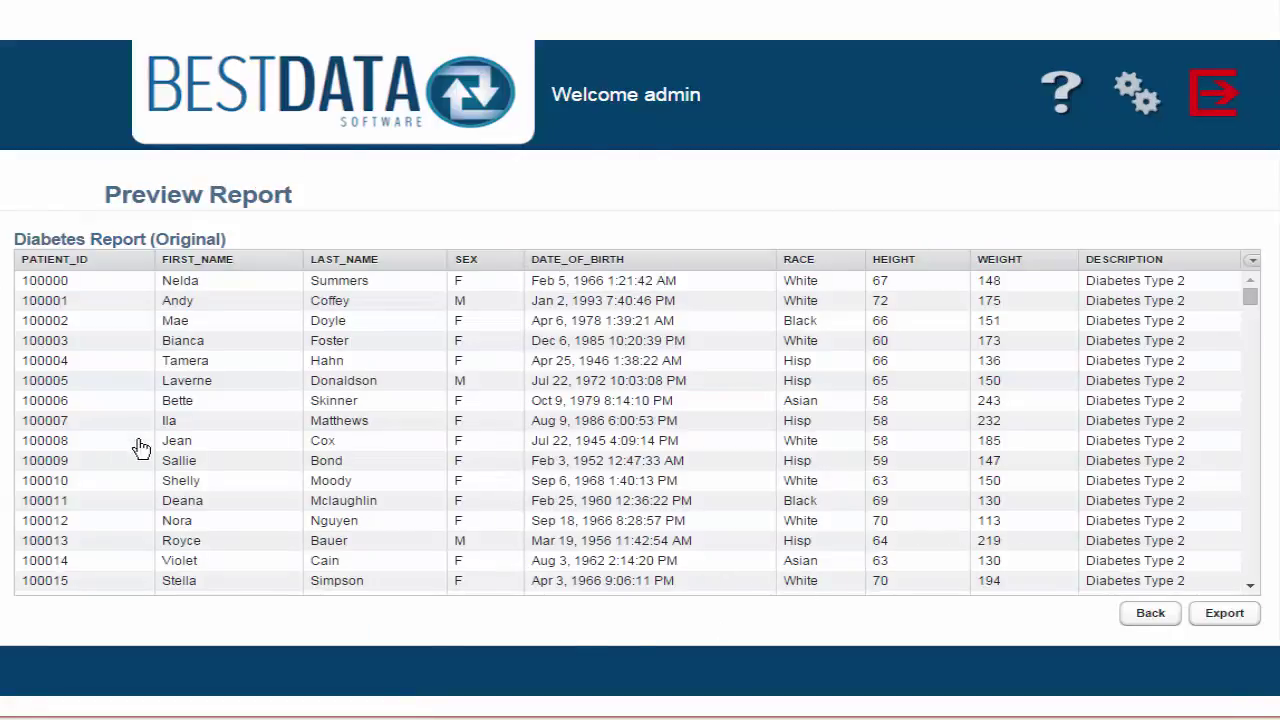
click(188, 284)
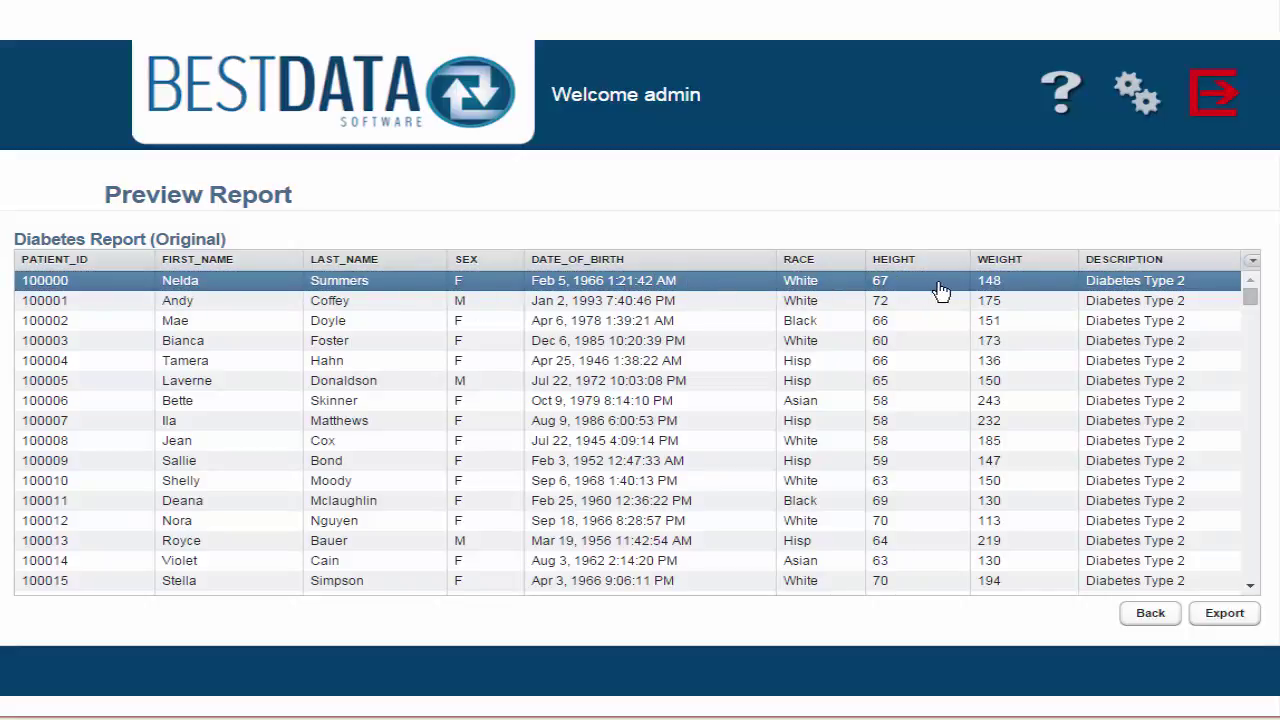
drag(1256, 306, 1257, 343)
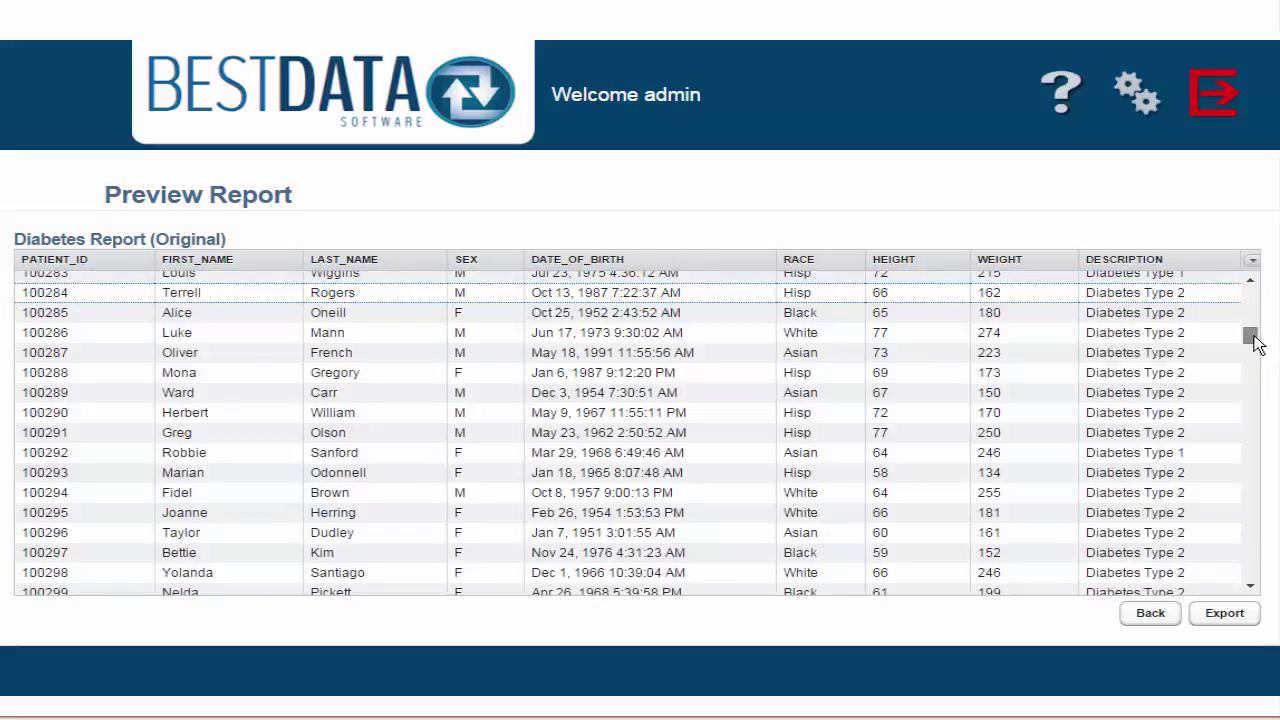
click(1201, 452)
drag(1258, 352, 1250, 262)
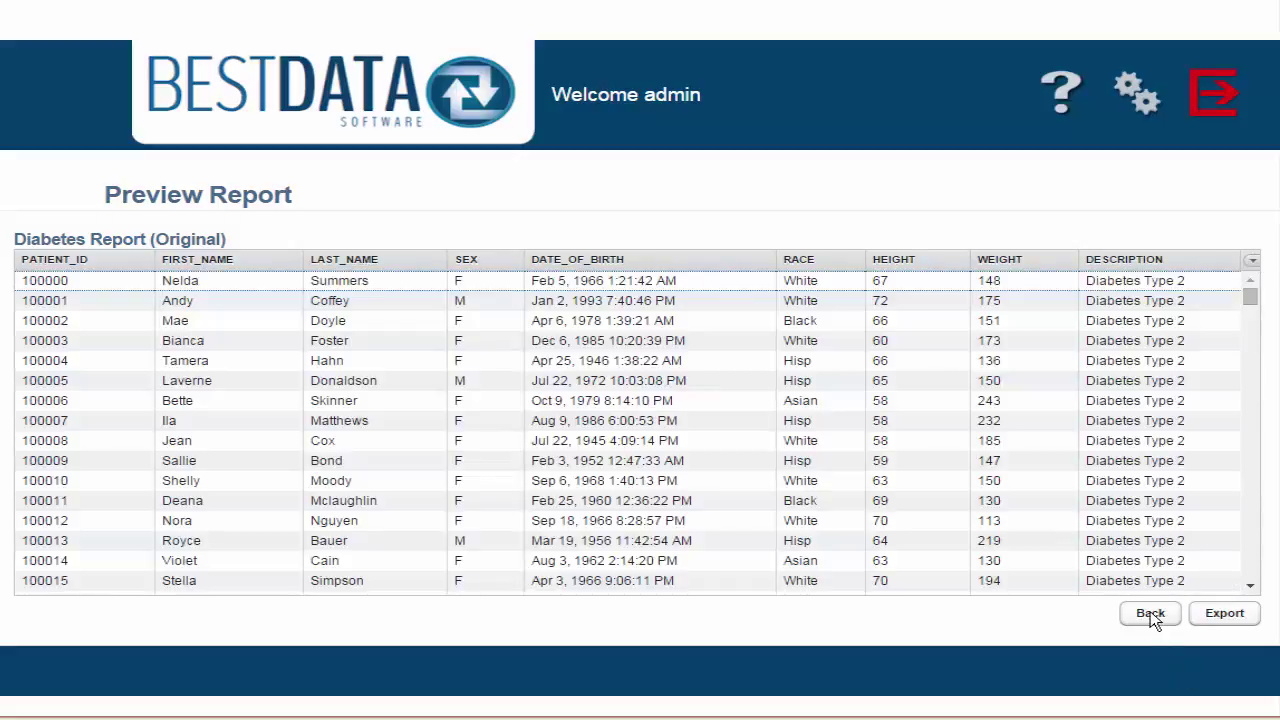
click(1150, 613)
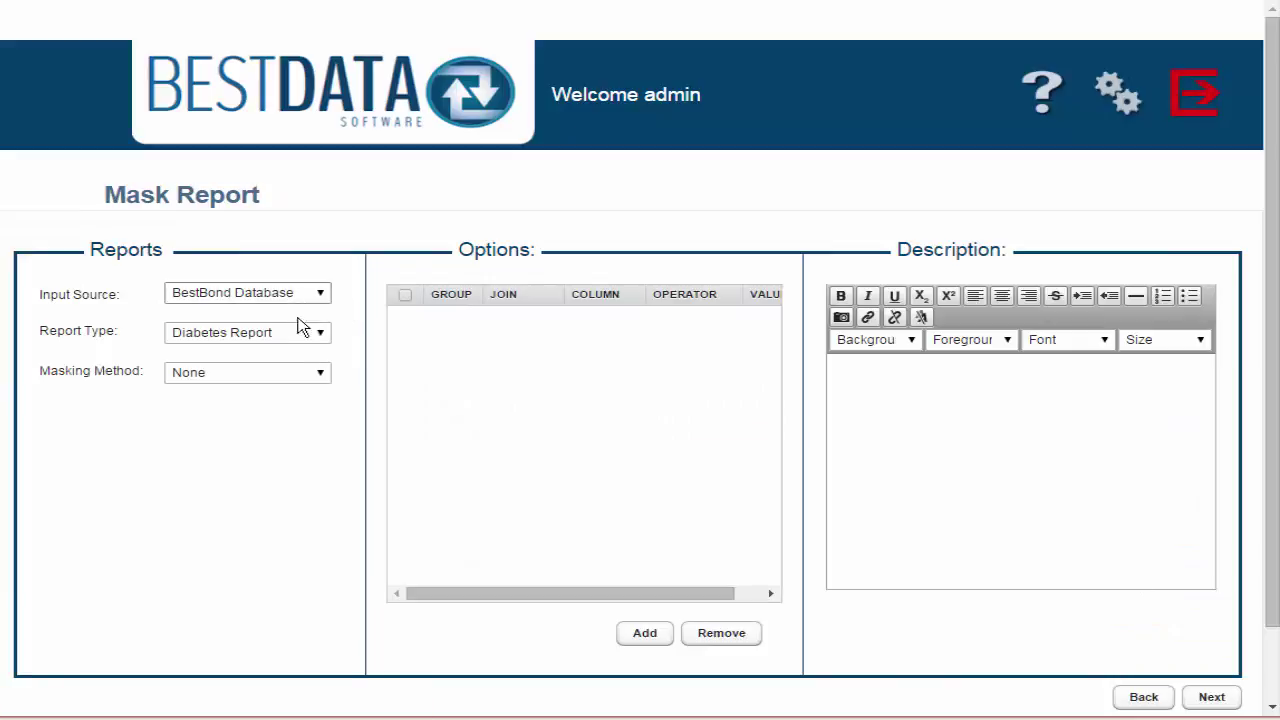
Preview the report with the De-Identify masking method, look through its records, and return to the settings
click(321, 378)
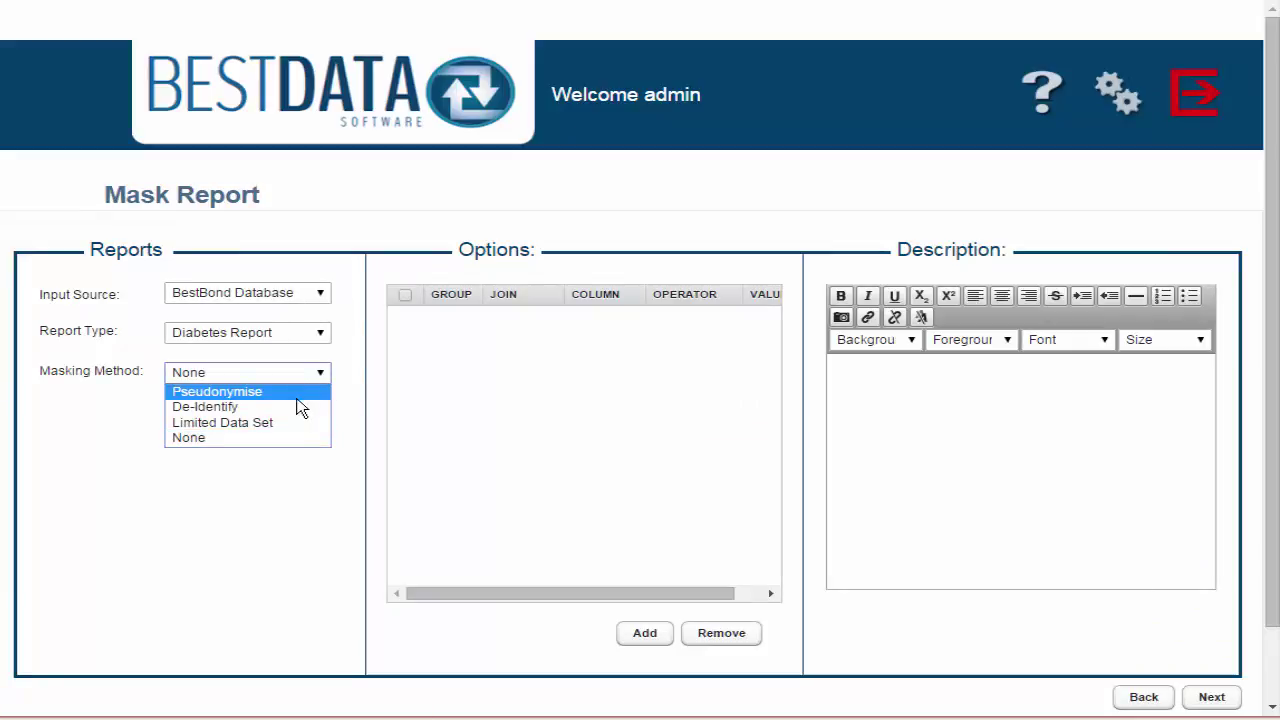
click(291, 407)
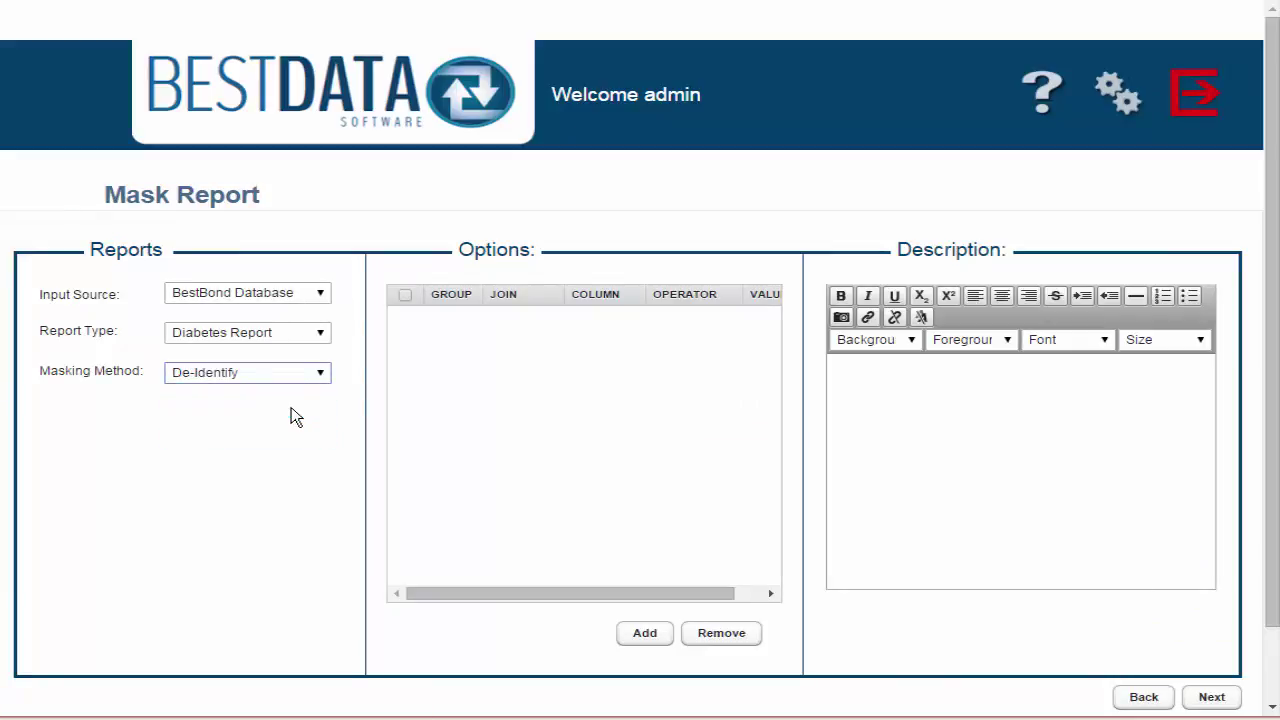
click(1213, 697)
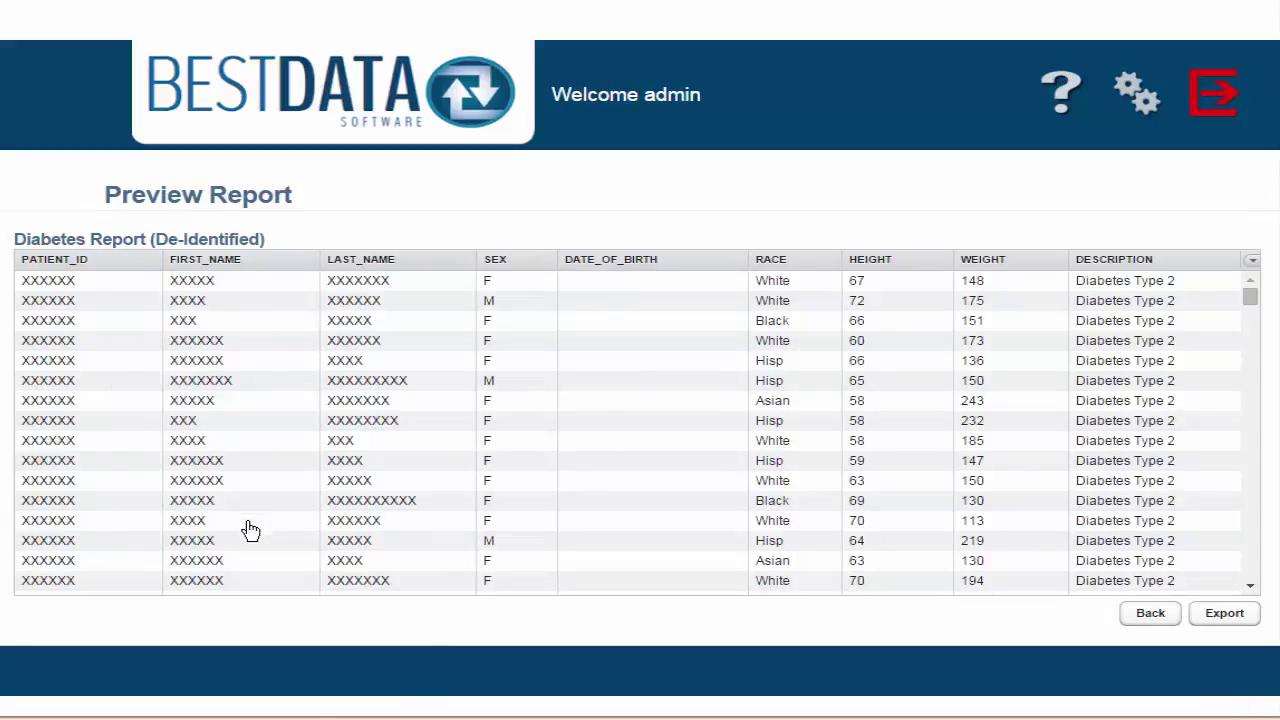
click(1248, 300)
drag(1248, 300, 1268, 414)
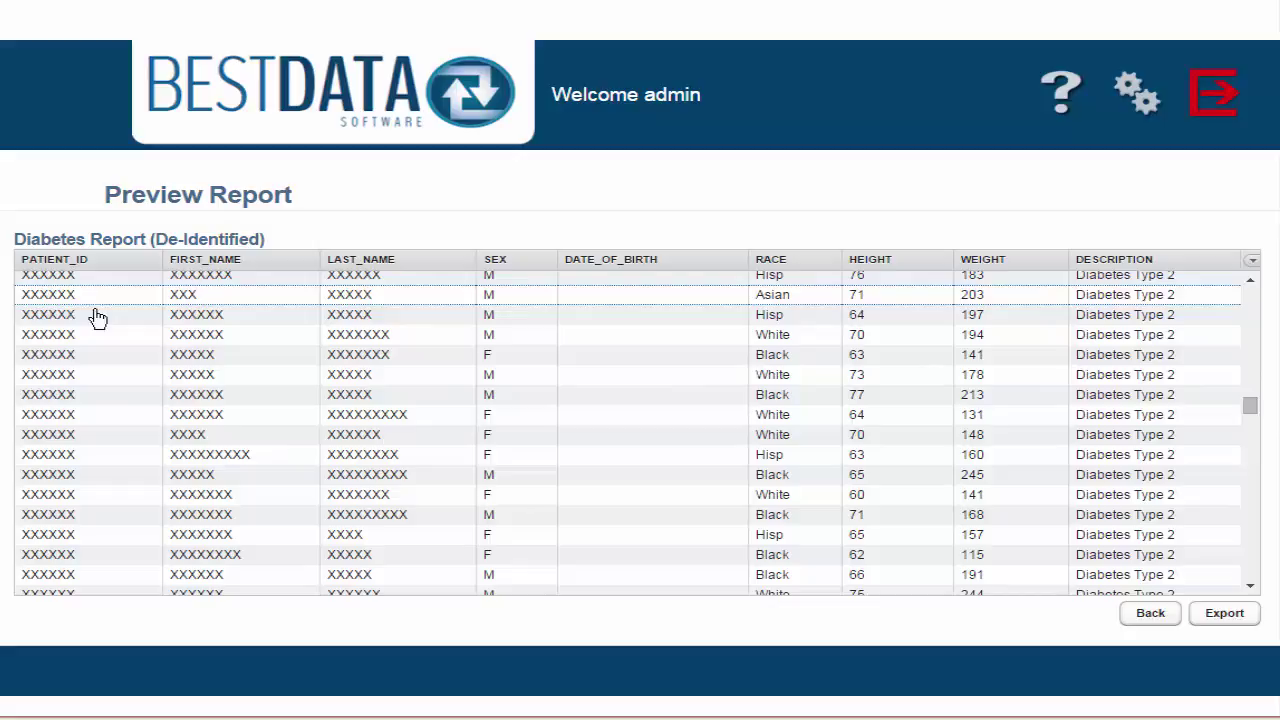
click(1148, 612)
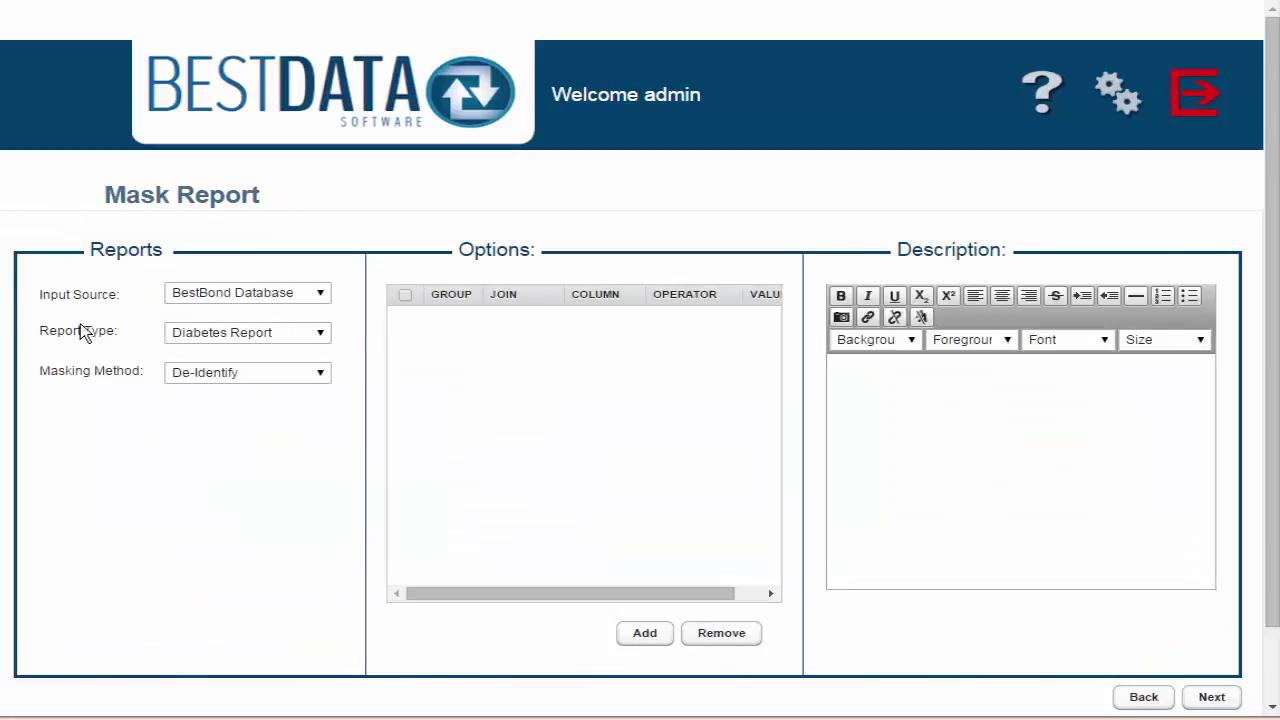
Set the masking method to Pseudonymise, check the first record in the report preview, and return to the settings
click(235, 375)
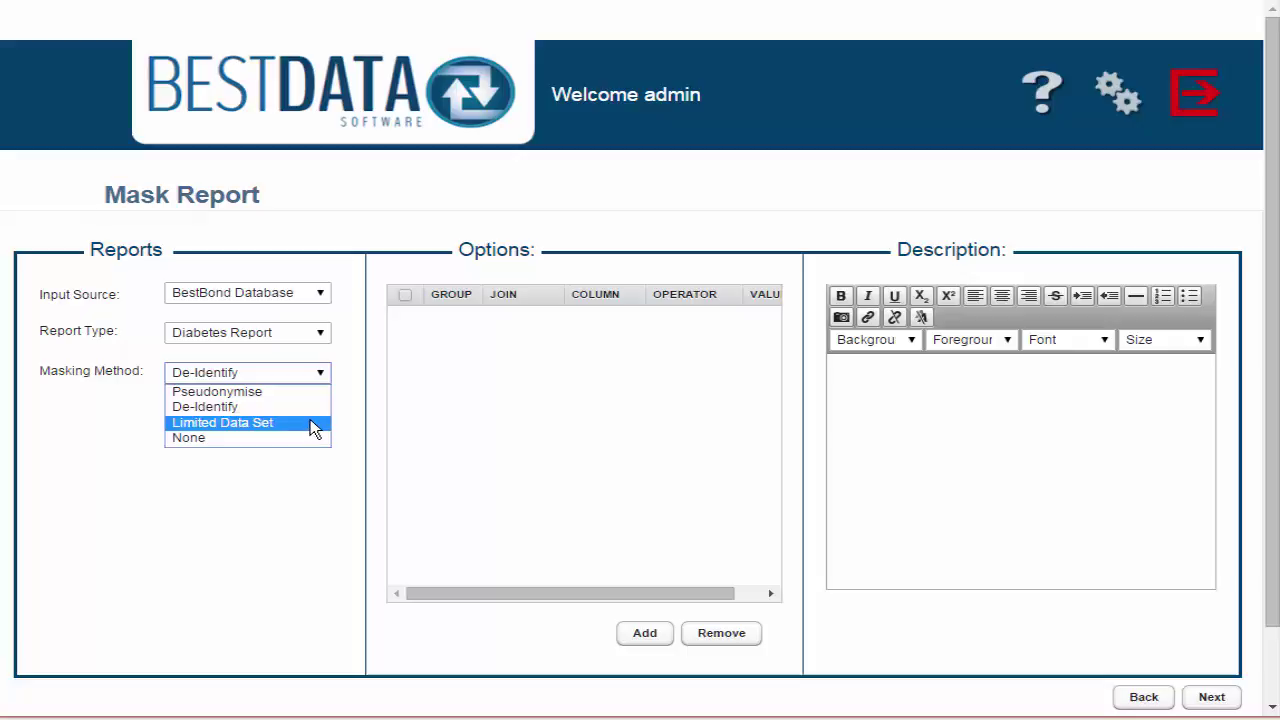
click(258, 393)
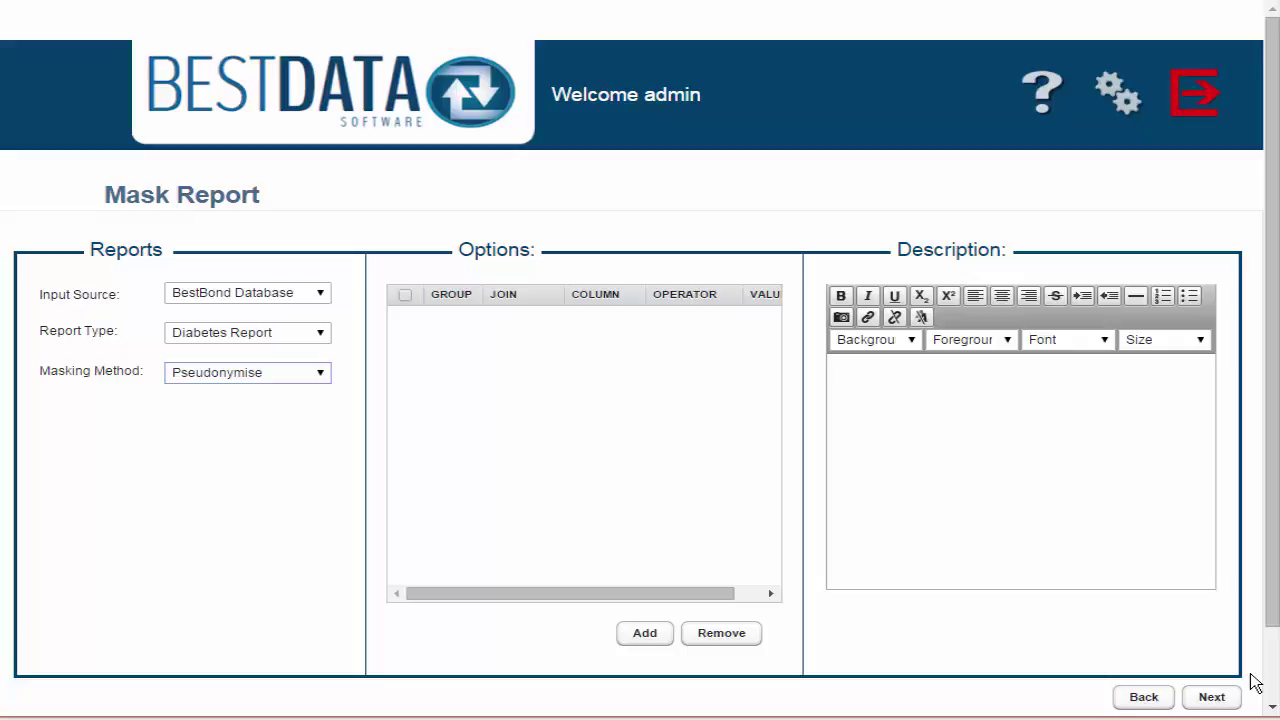
click(1212, 697)
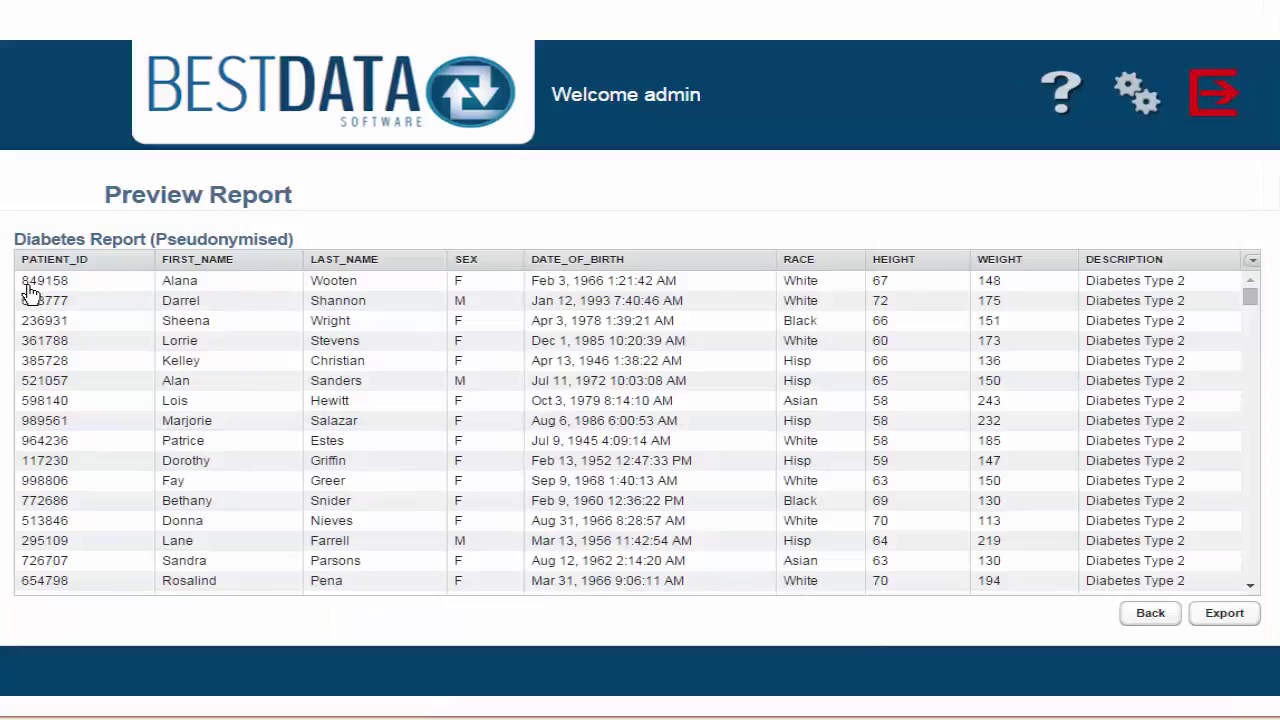
click(251, 287)
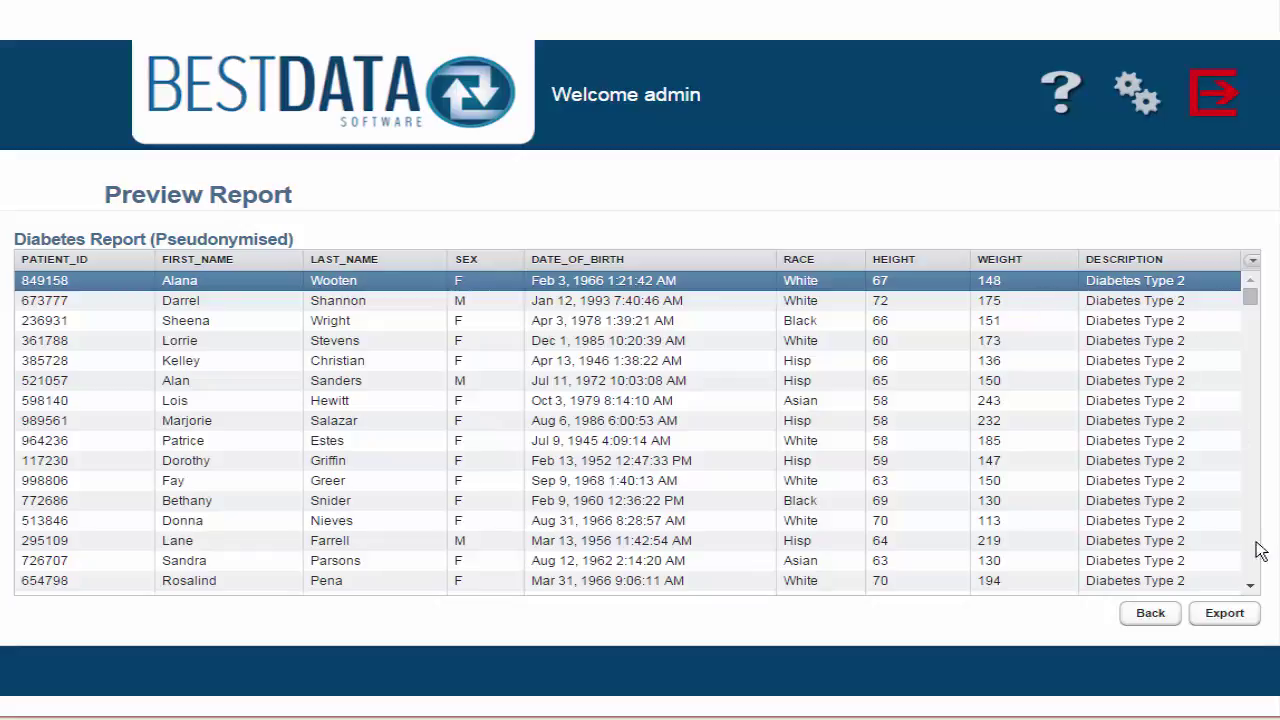
click(1161, 611)
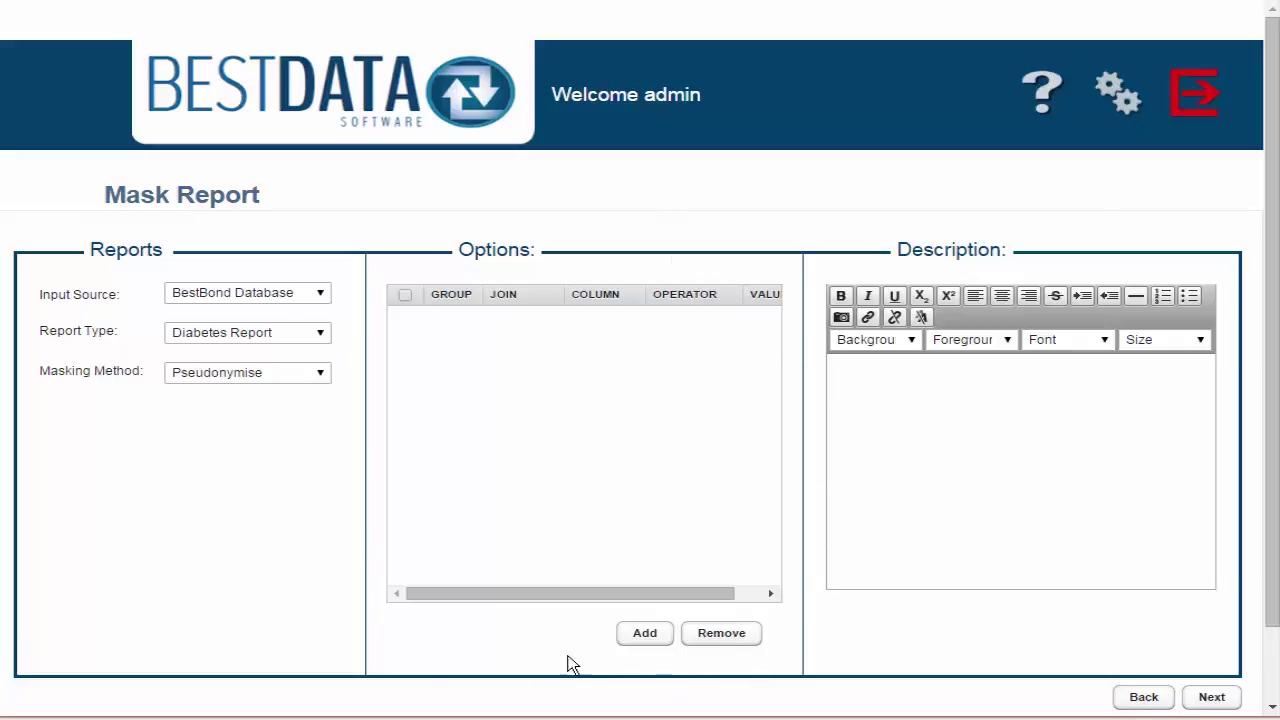
Add a filter condition to the report options requiring SEX Equals M
click(659, 639)
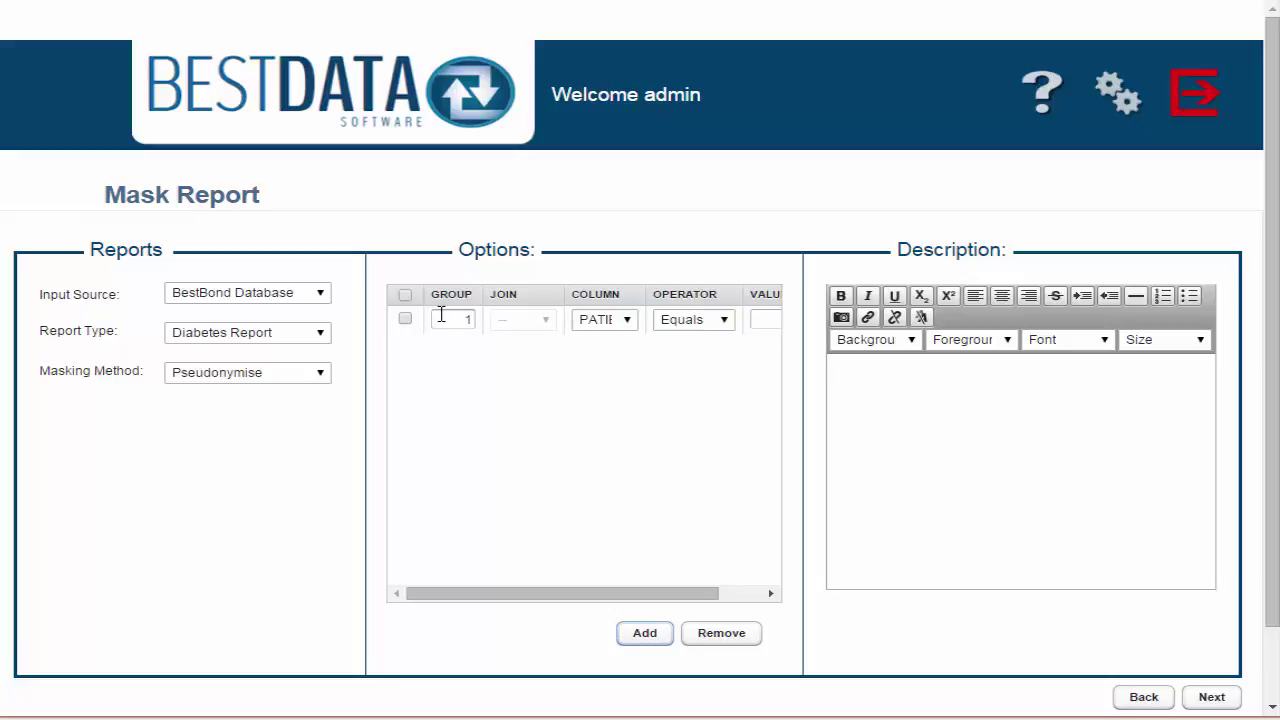
click(627, 321)
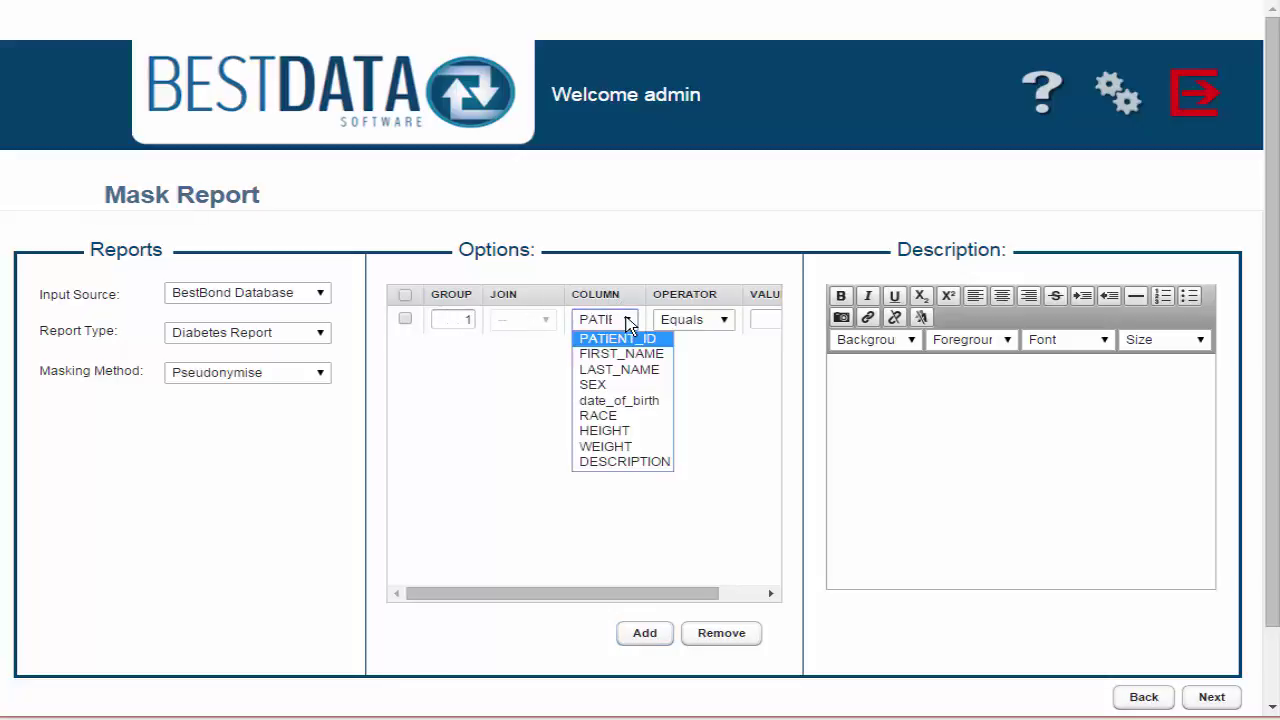
click(632, 386)
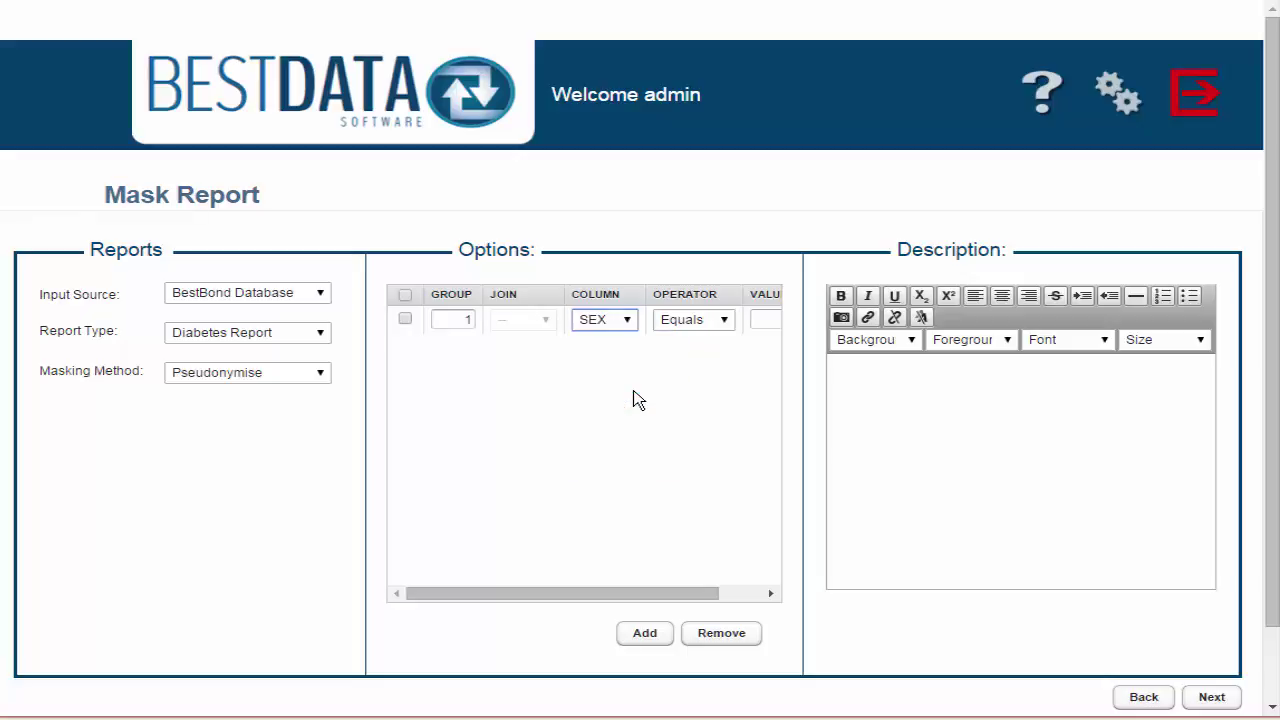
click(727, 317)
click(727, 317)
drag(714, 594, 752, 596)
click(744, 318)
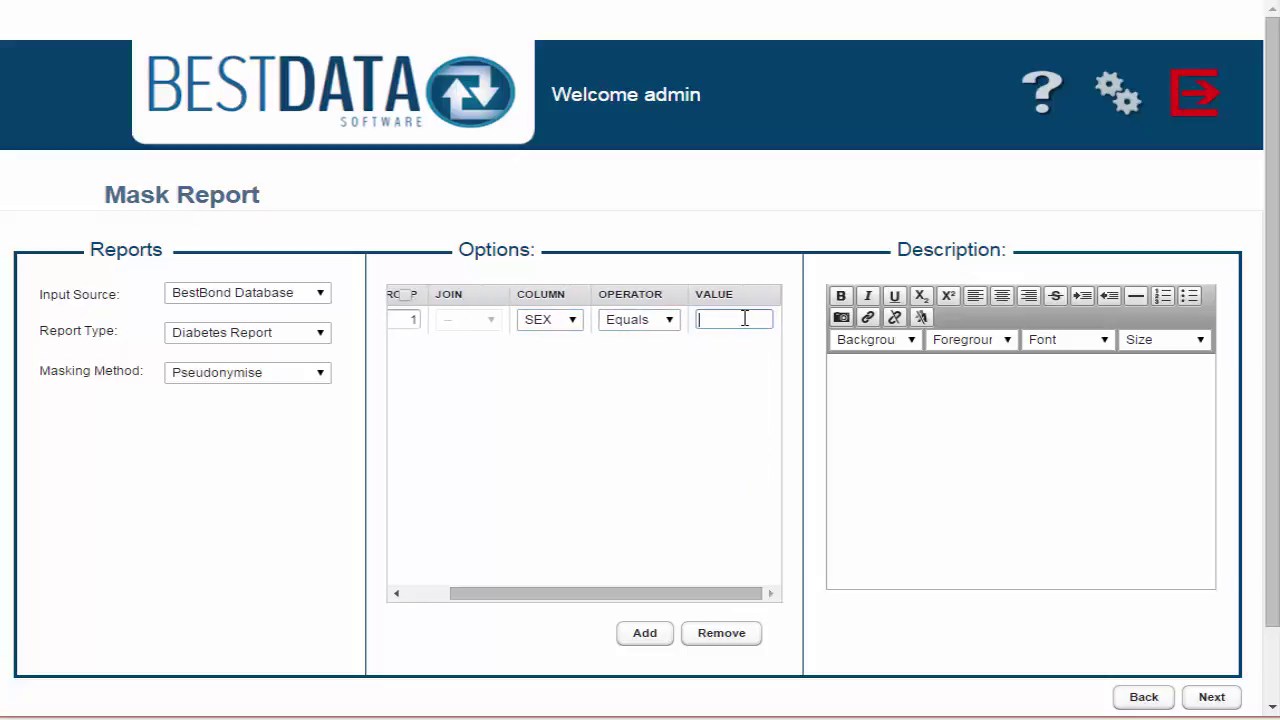
text(M)
drag(620, 597, 554, 590)
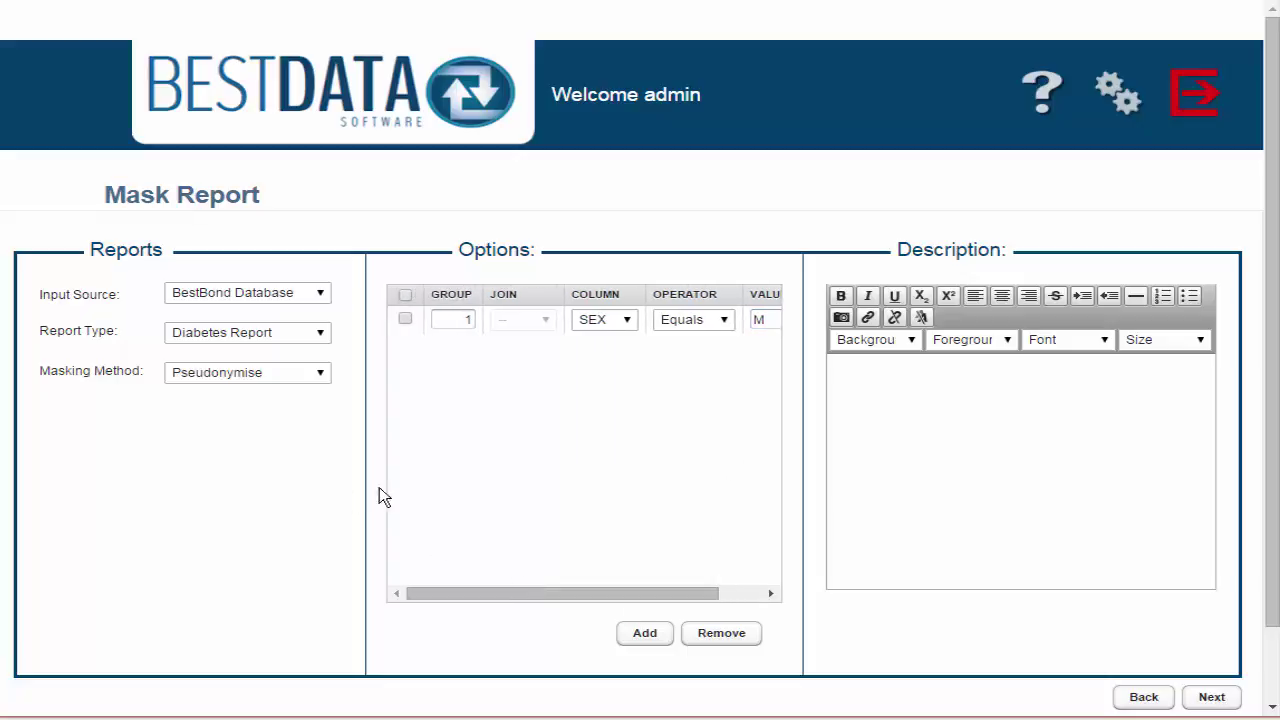
Add a second filter condition joined with AND, requiring WEIGHT Greater or Equal 280
click(659, 634)
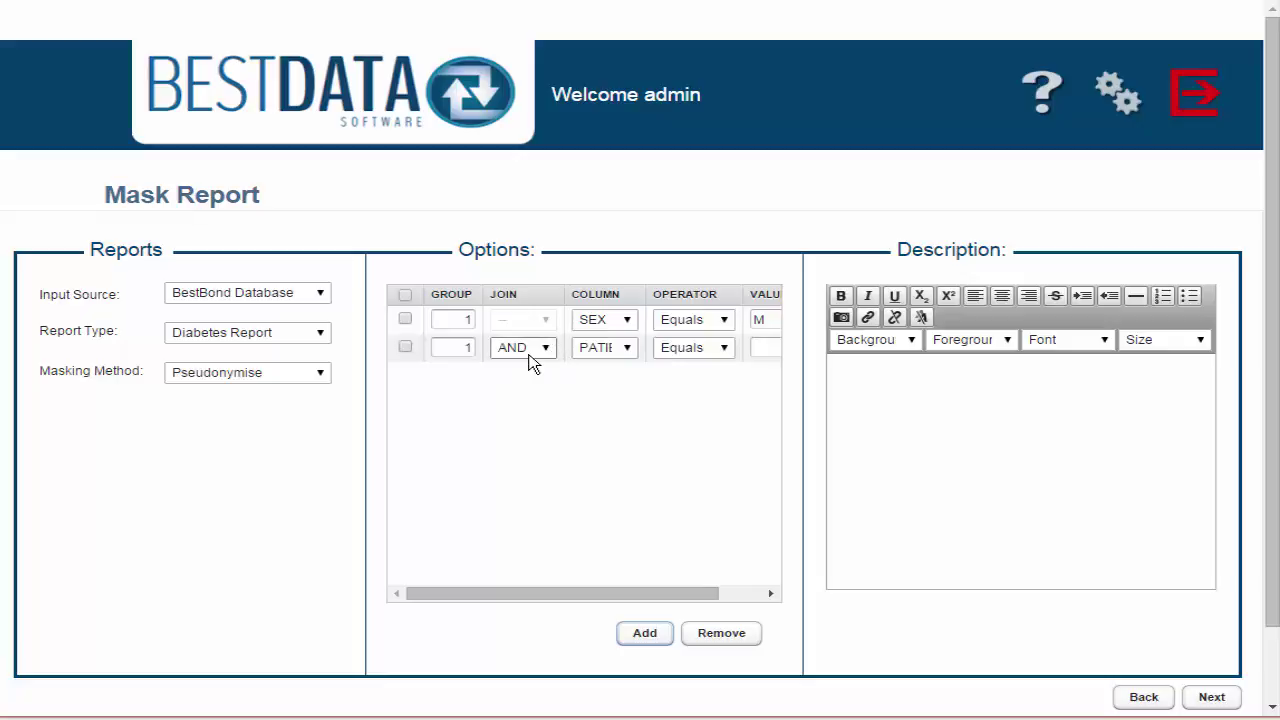
click(618, 350)
click(620, 470)
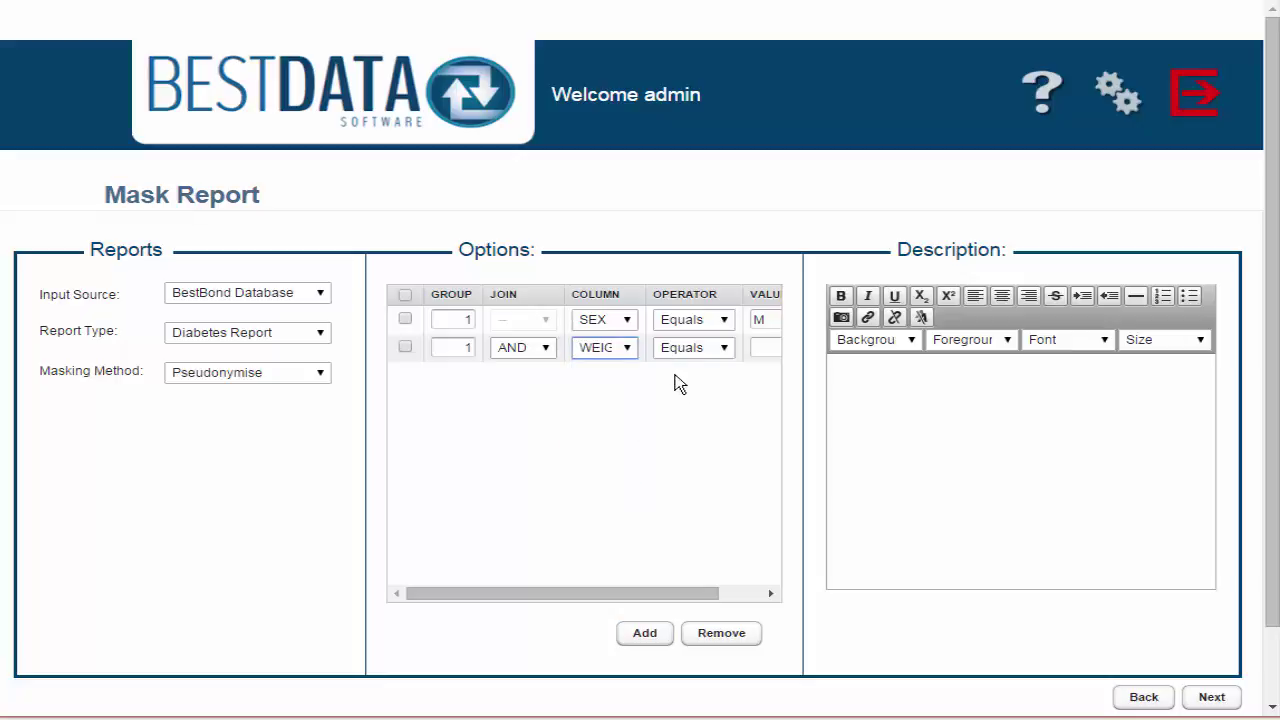
click(687, 349)
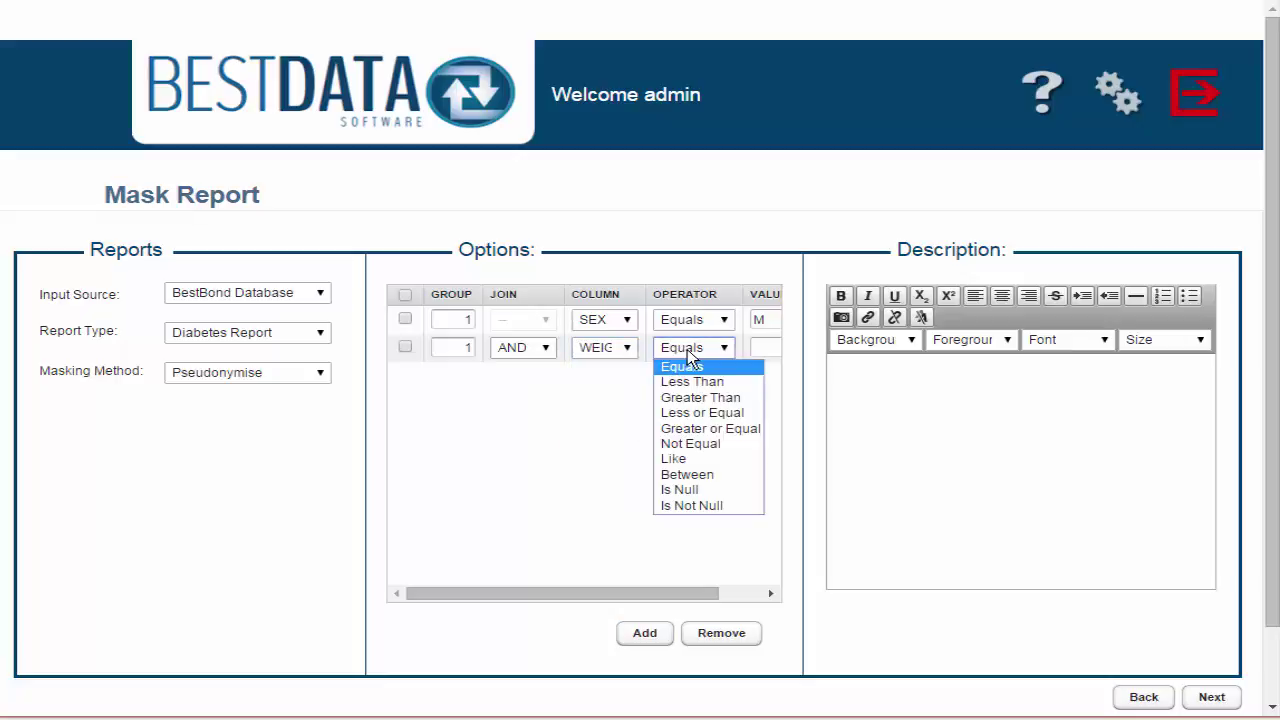
click(723, 430)
drag(668, 594, 738, 588)
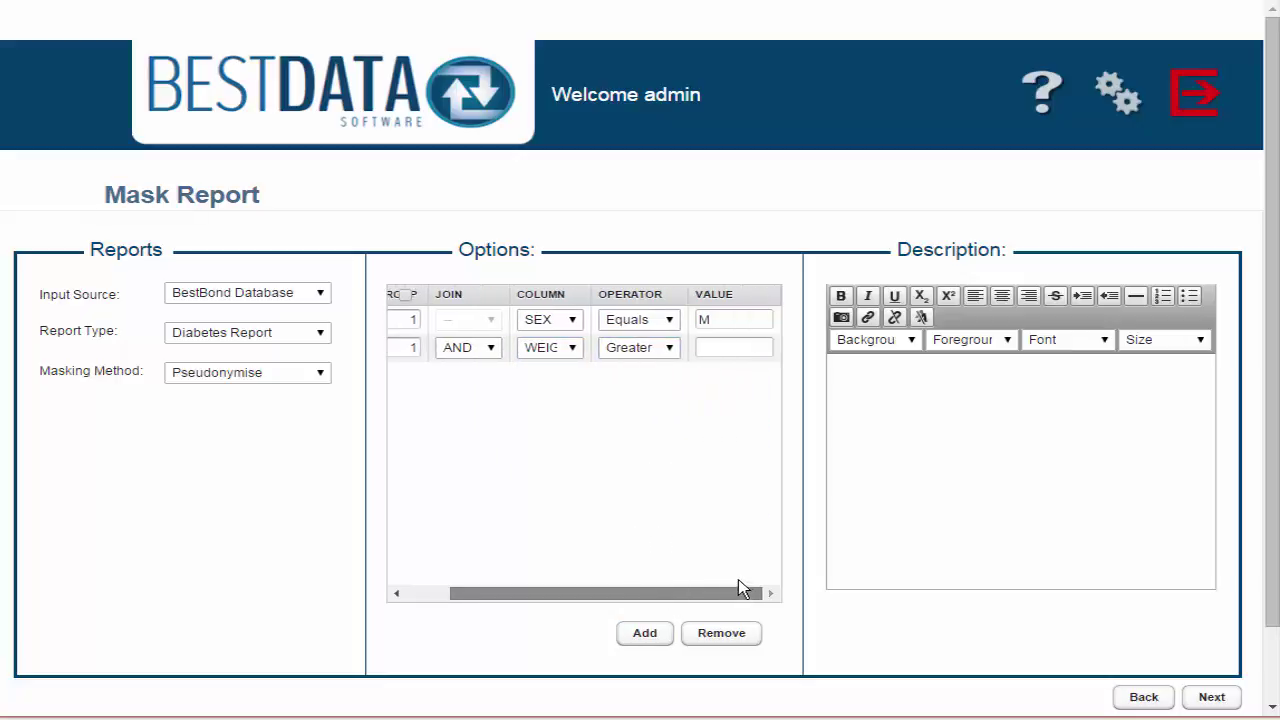
click(726, 349)
text(280)
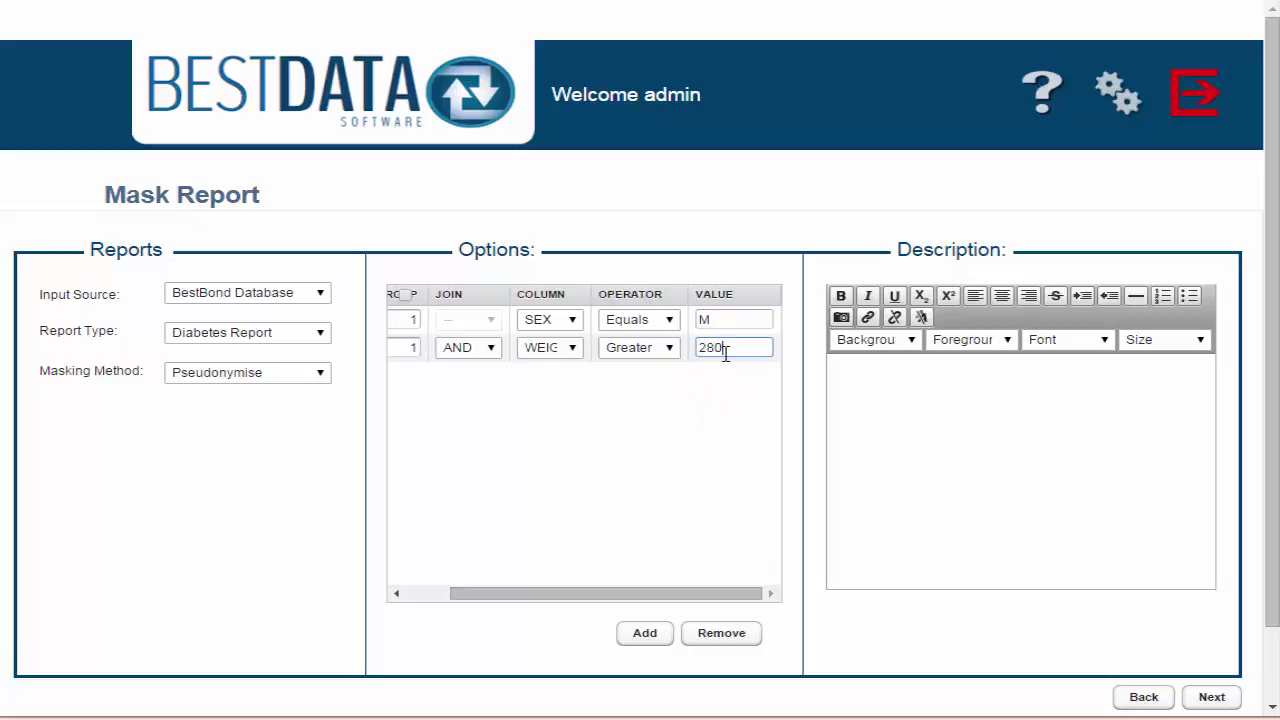
drag(695, 592, 627, 595)
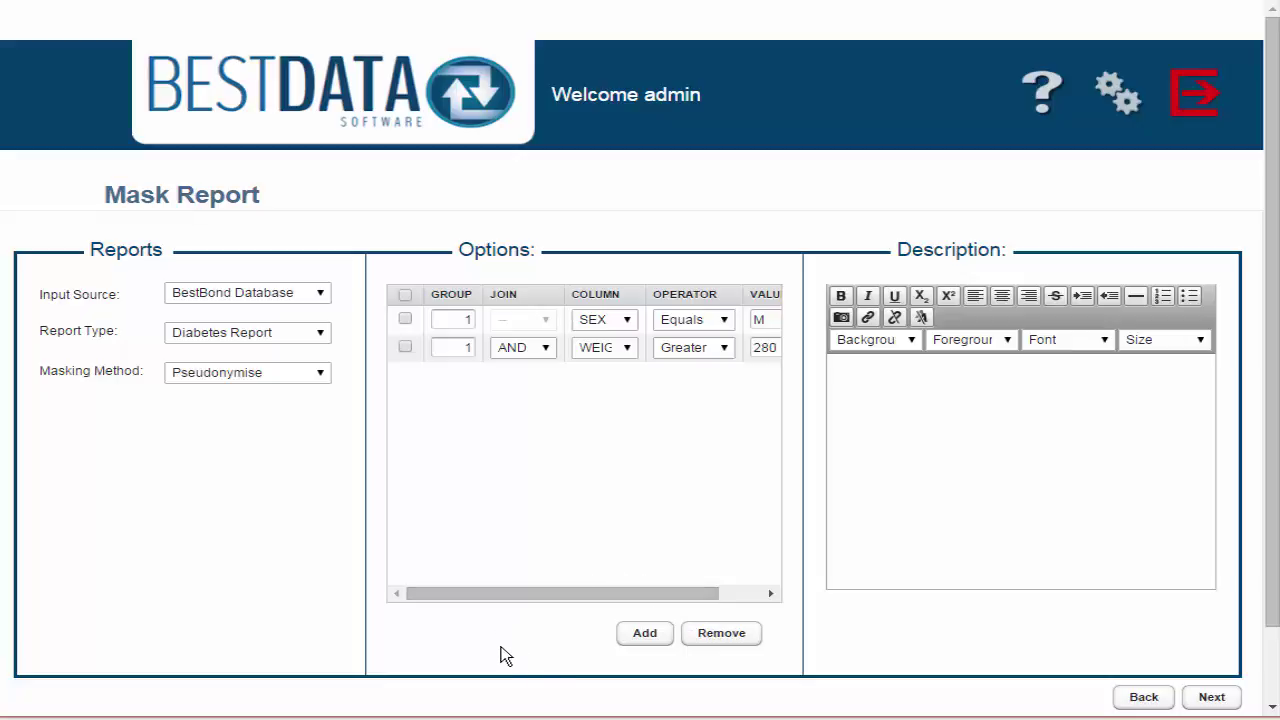
Add a third filter condition in group 2, joined with OR, requiring SEX Equals F
click(640, 640)
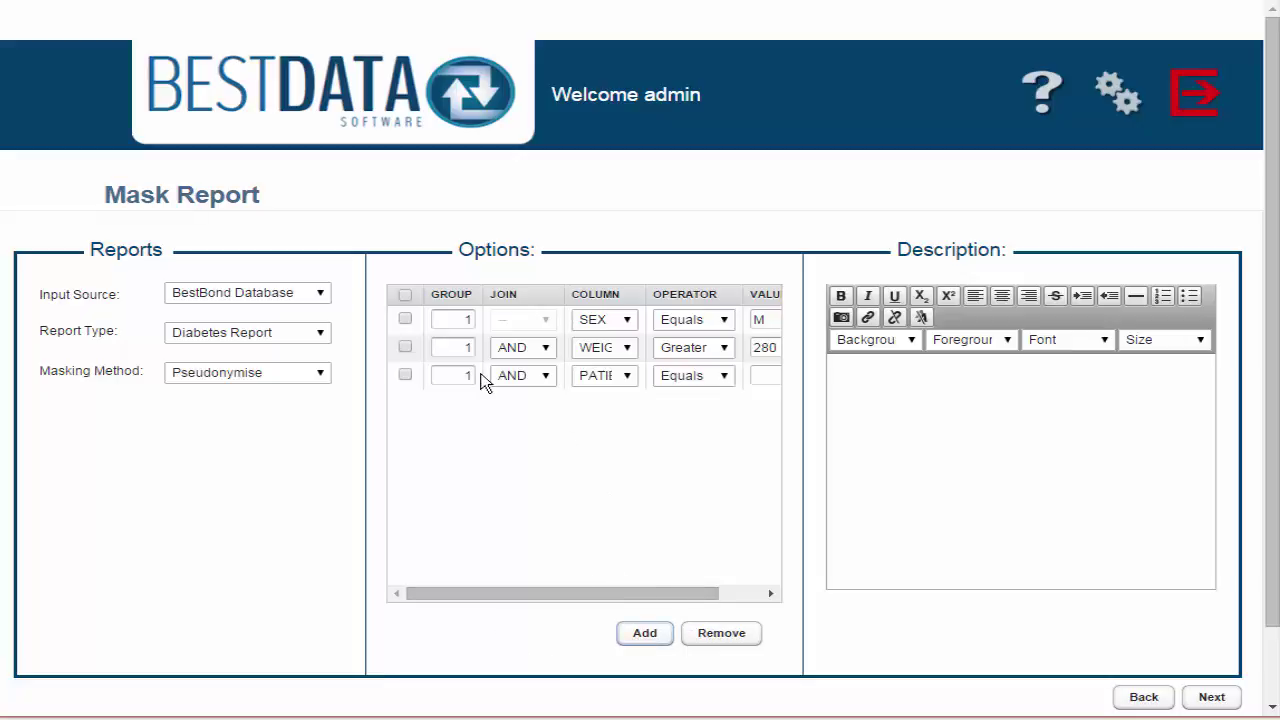
click(463, 377)
text(2)
click(506, 376)
click(510, 411)
click(594, 375)
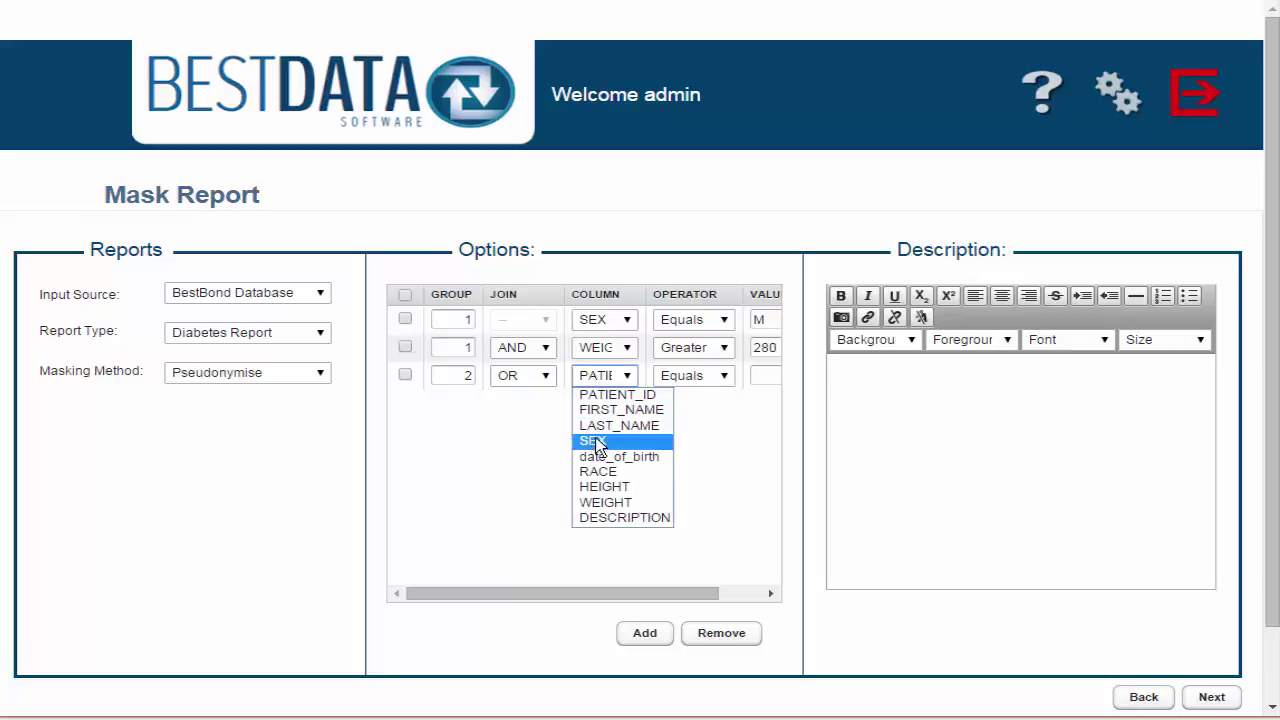
click(594, 441)
click(757, 375)
text(F)
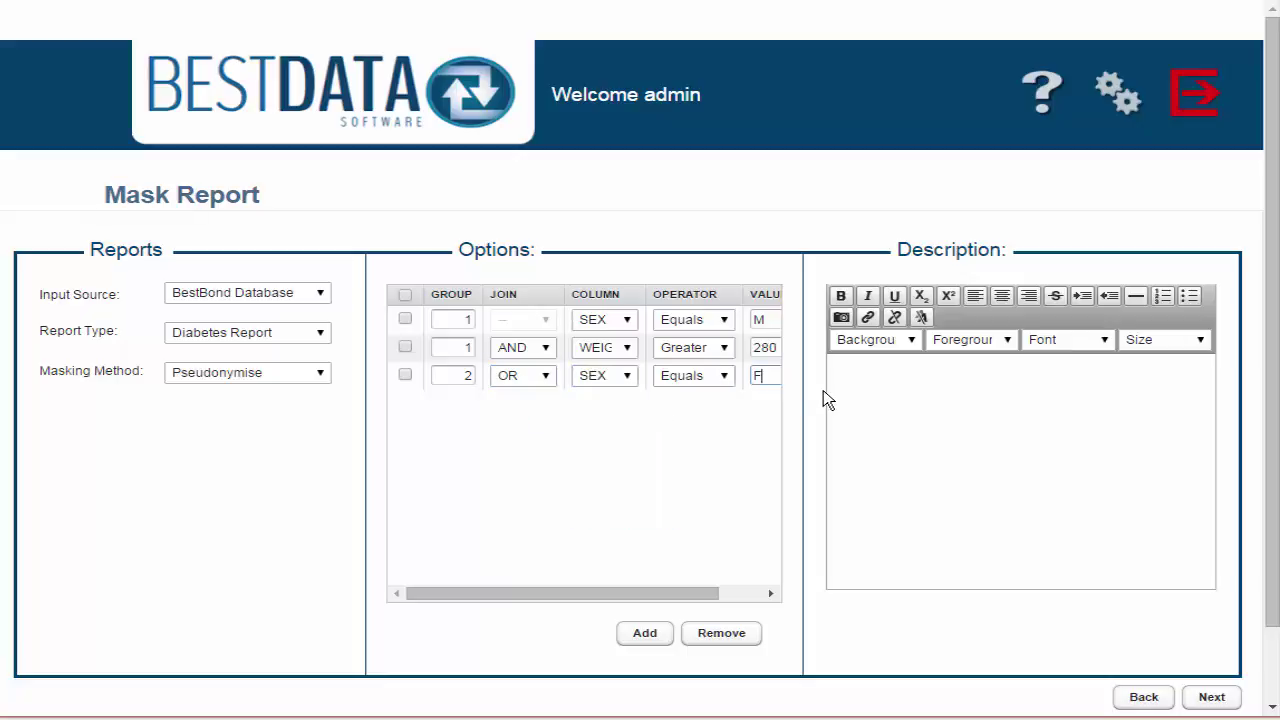
Add a fourth filter condition in group 2, joined with AND, requiring HEIGHT Less or Equal 60
click(645, 633)
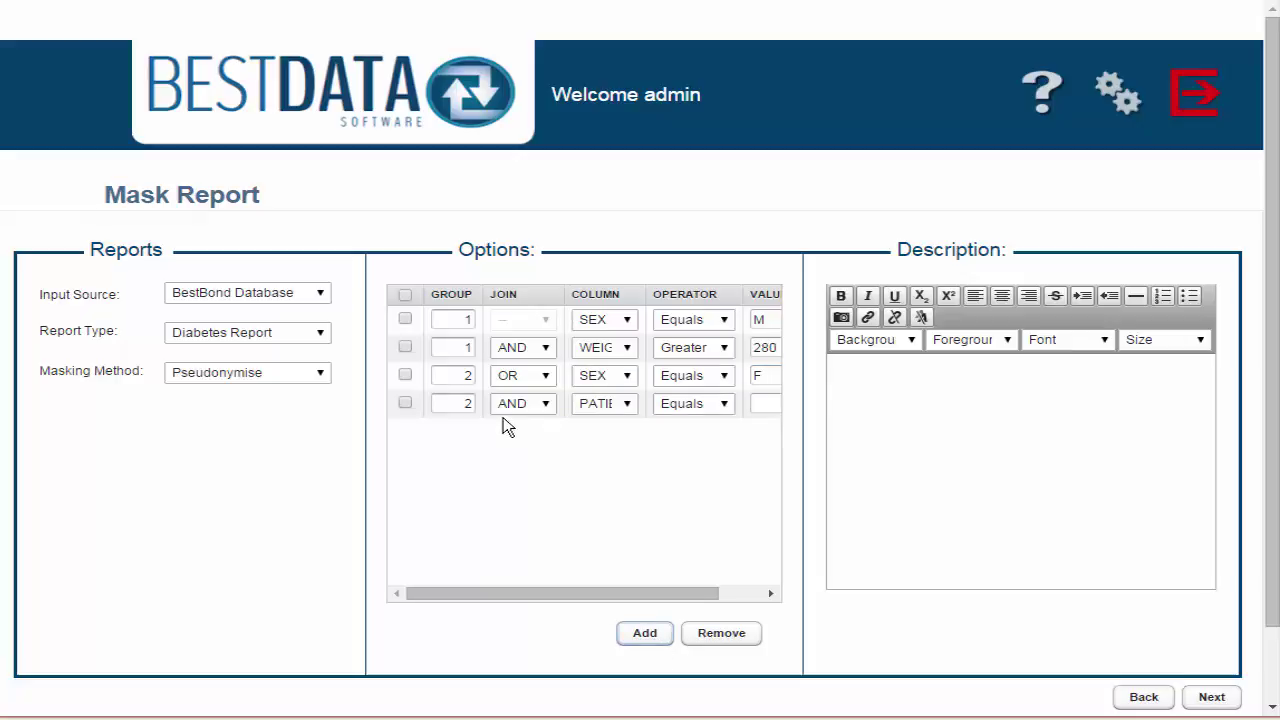
click(538, 404)
click(618, 410)
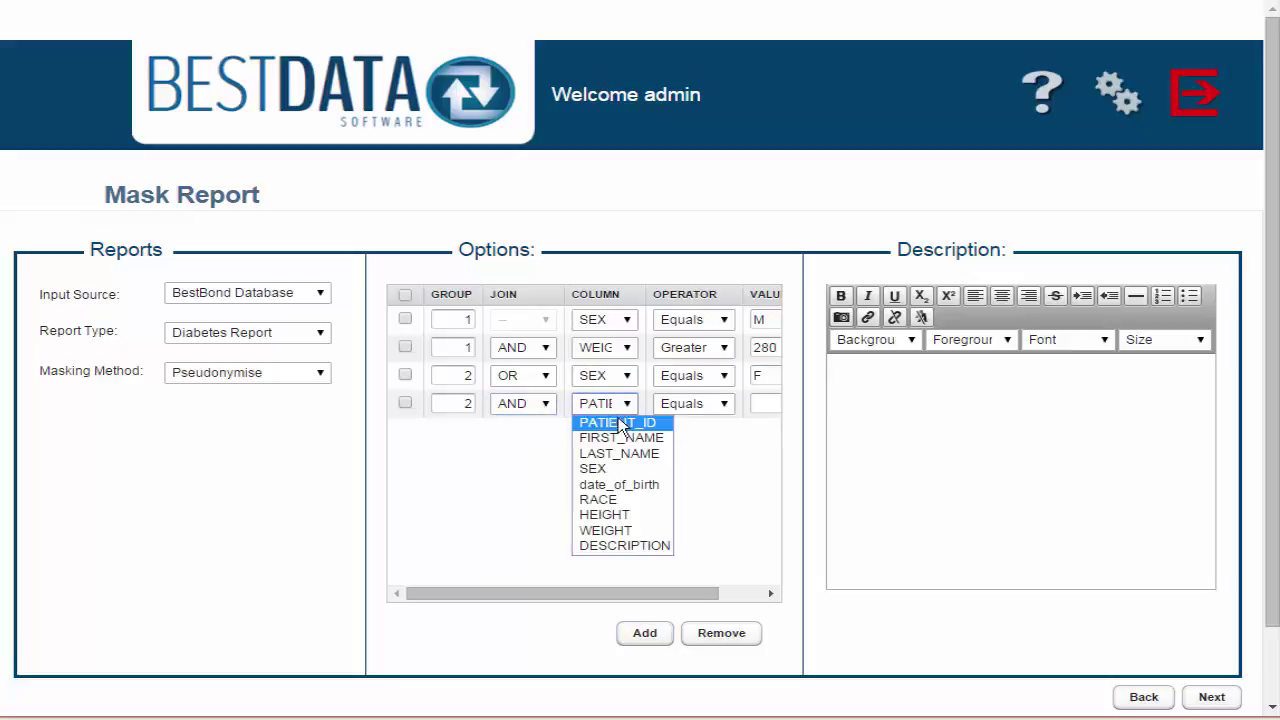
click(619, 513)
click(716, 405)
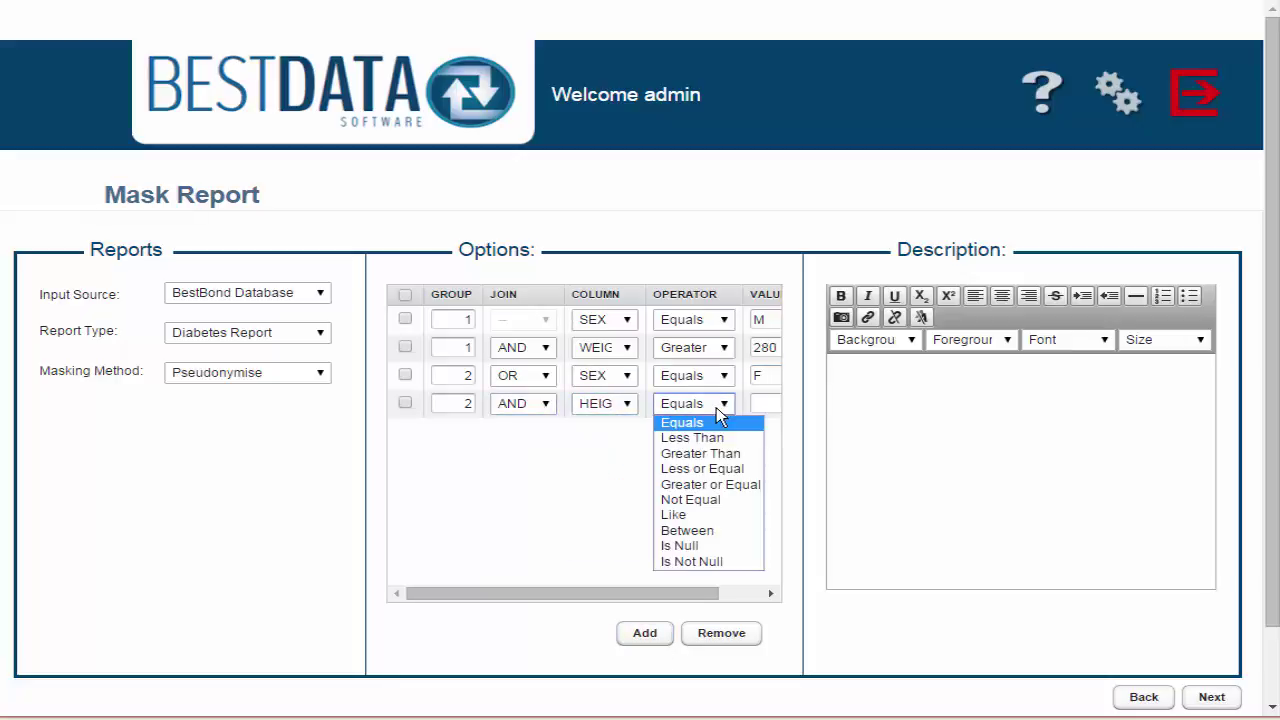
click(706, 468)
click(766, 403)
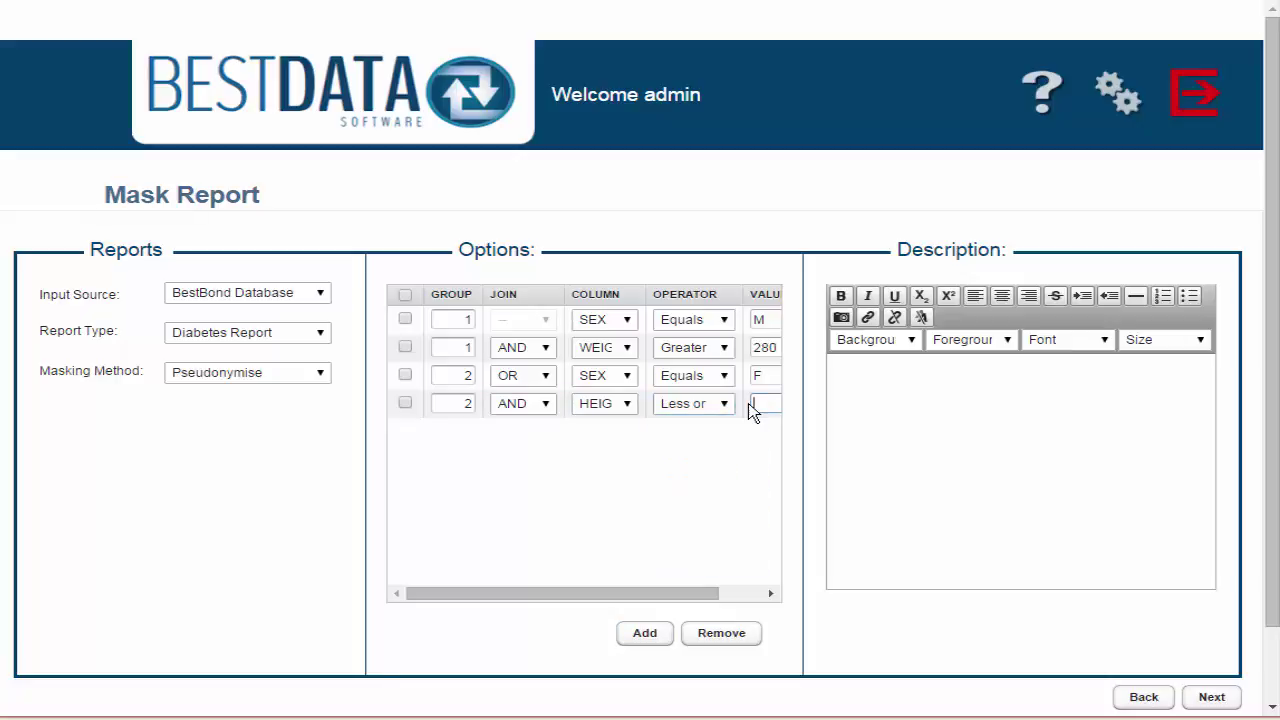
text(60)
drag(664, 593, 571, 543)
Add a fifth filter condition in group 3, joined with AND, requiring DESCRIPTION Like %2
click(645, 633)
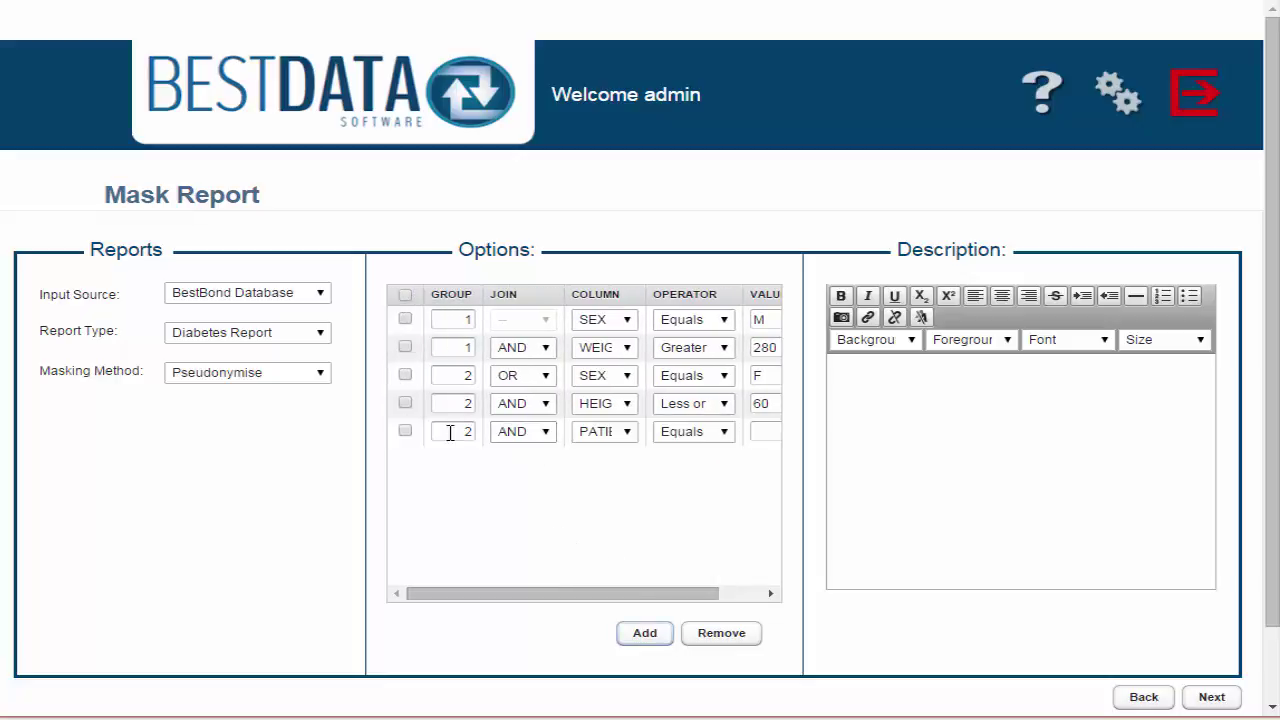
double_click(449, 431)
text(3)
click(604, 431)
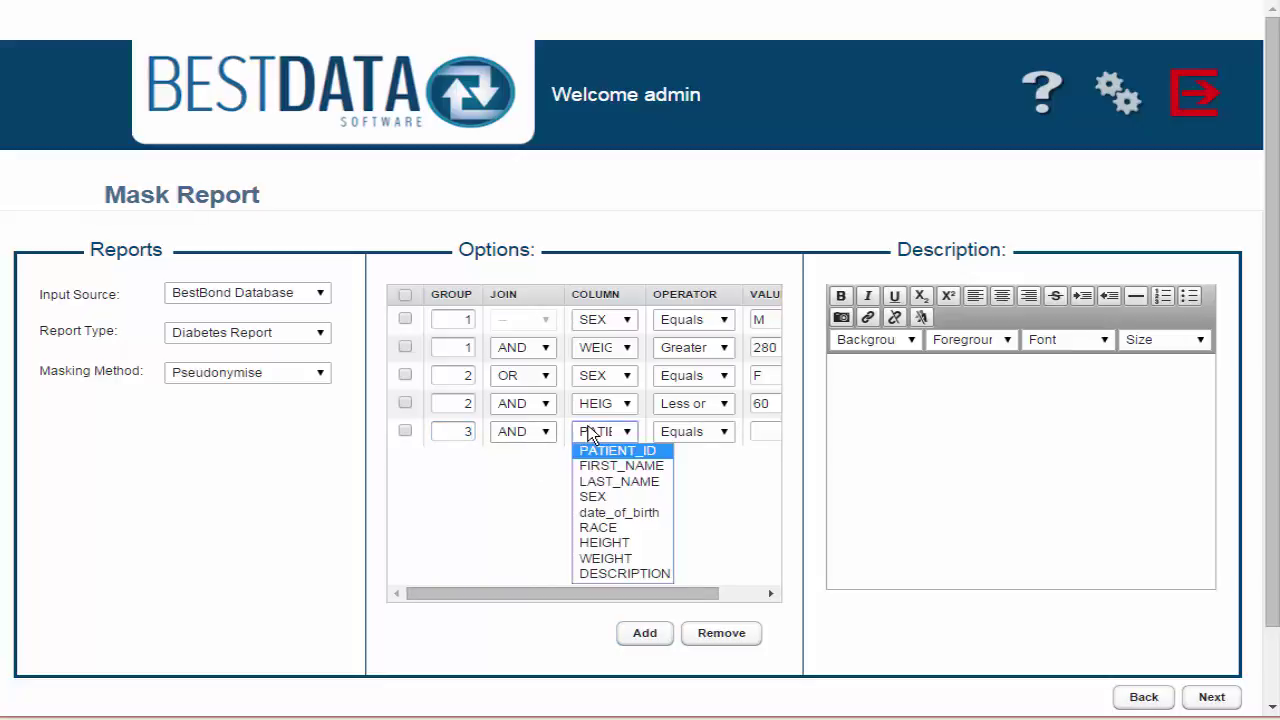
click(620, 572)
click(698, 431)
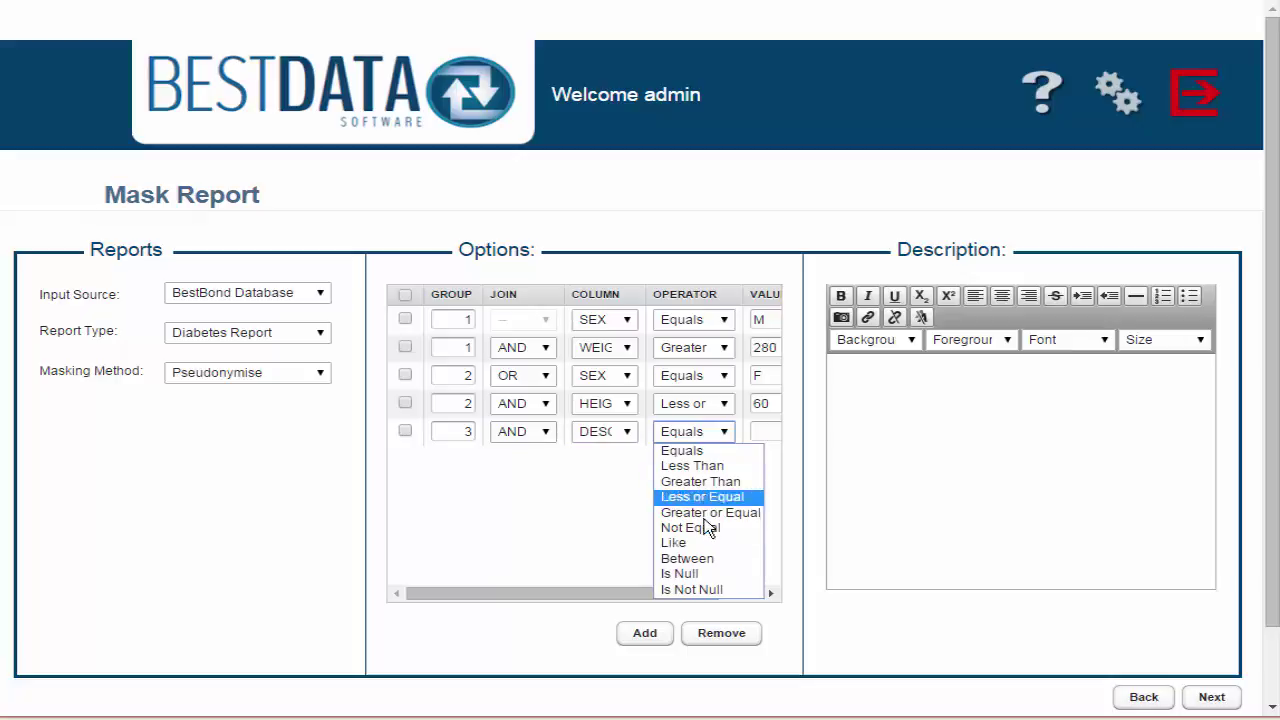
click(700, 545)
drag(651, 594, 806, 583)
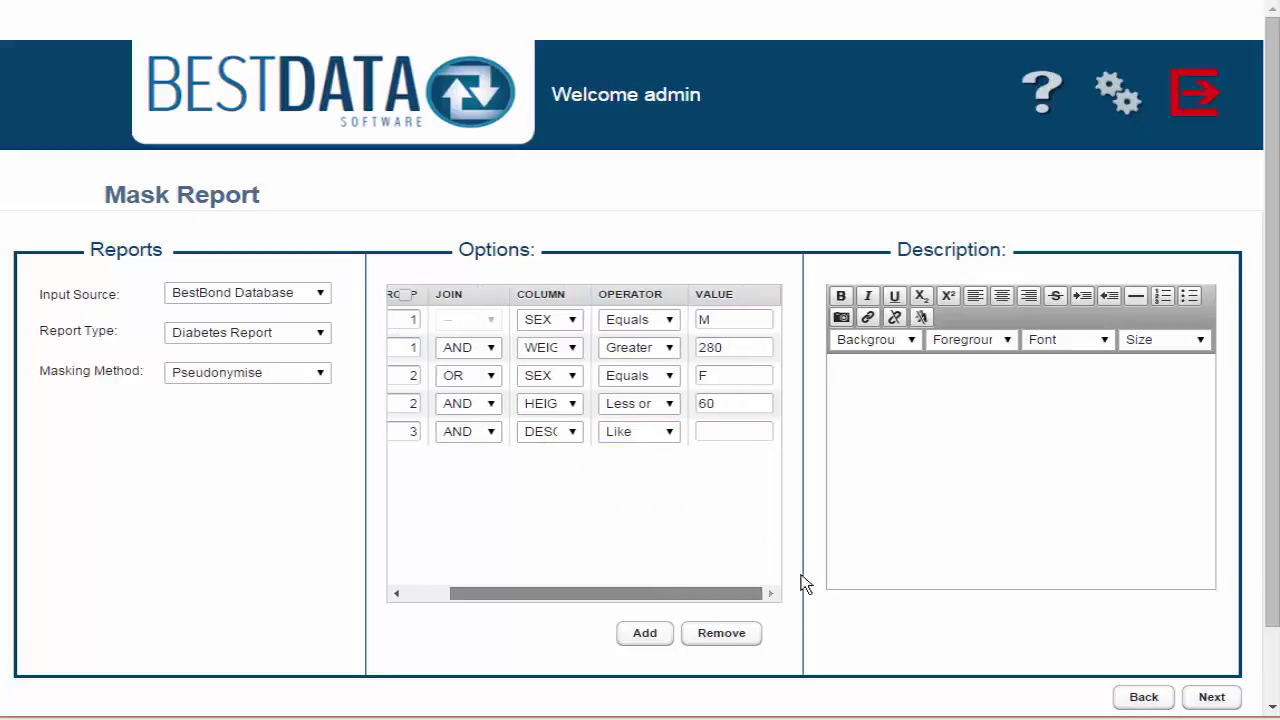
click(742, 431)
text(%2)
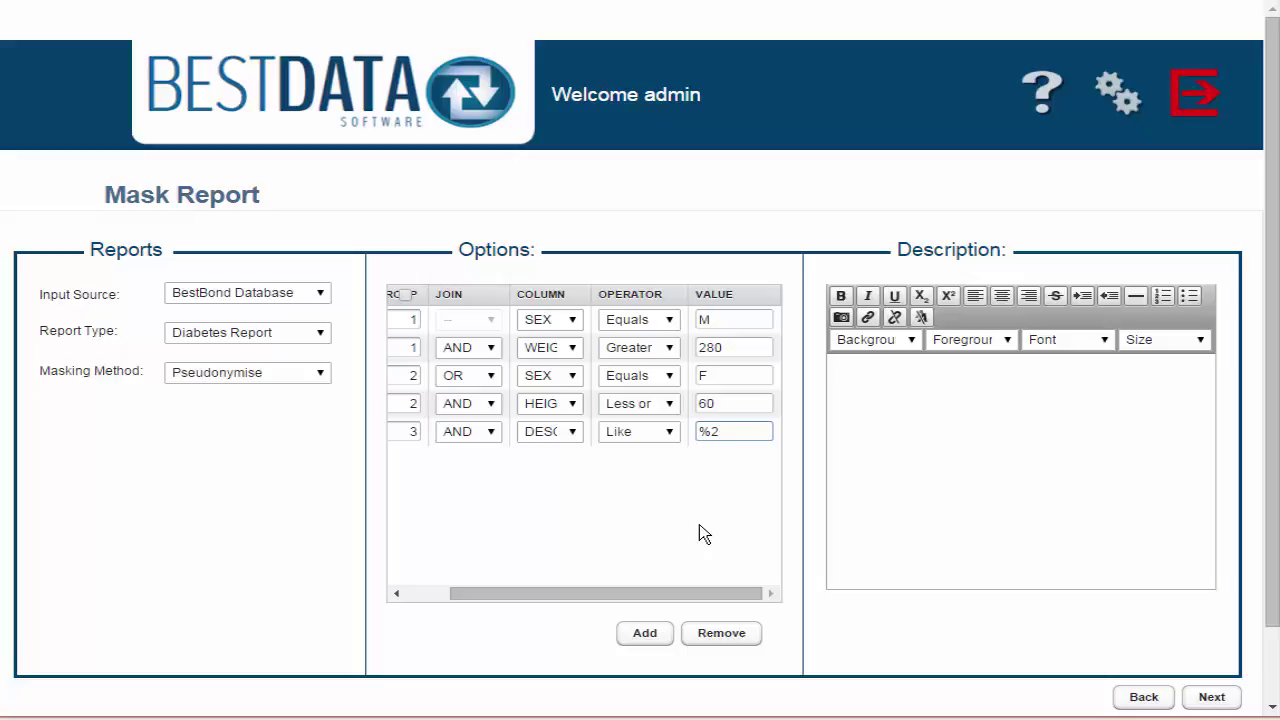
double_click(707, 434)
click(704, 472)
Preview the filtered report and sort its records by SEX, first descending and finally ascending
click(1211, 697)
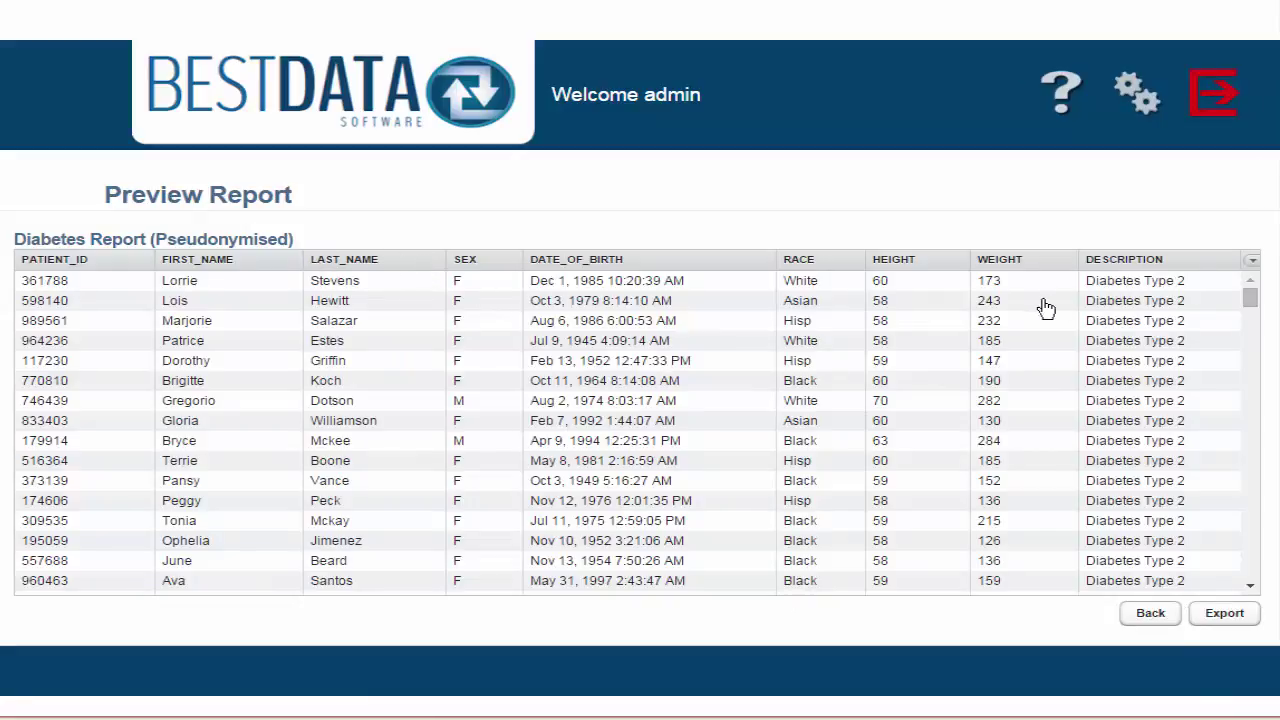
drag(1243, 300, 1258, 269)
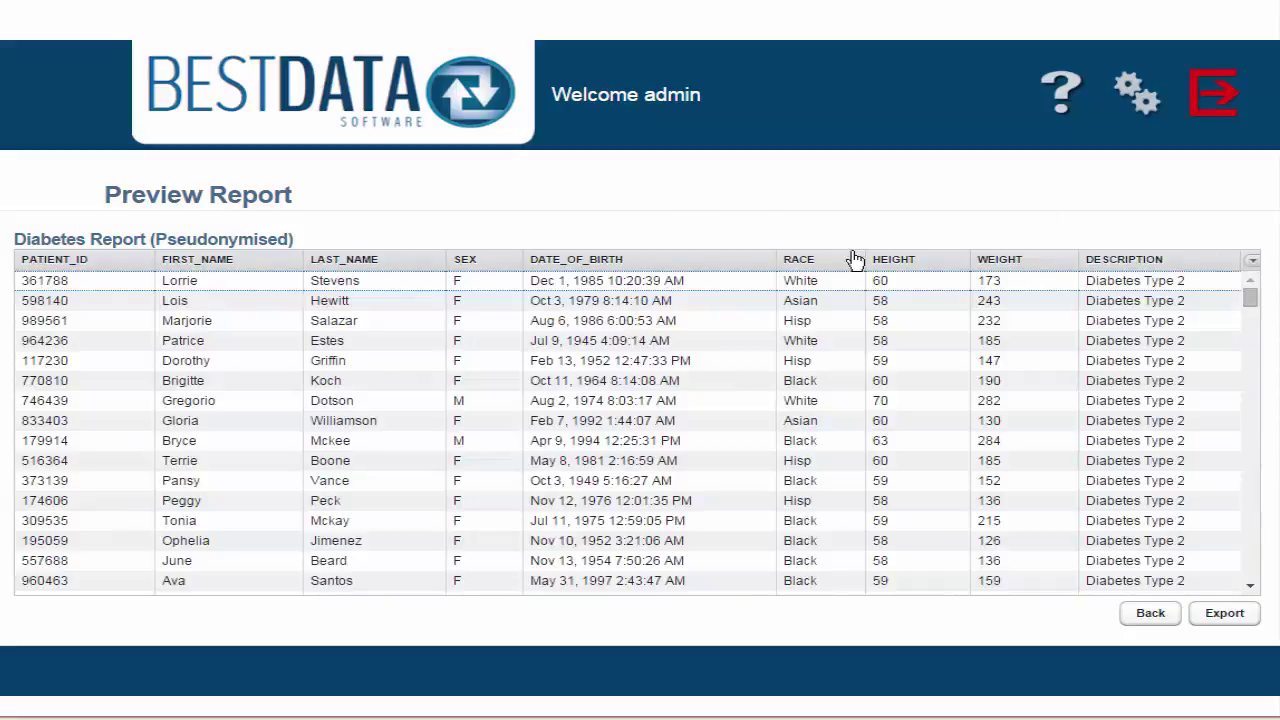
click(488, 264)
click(488, 264)
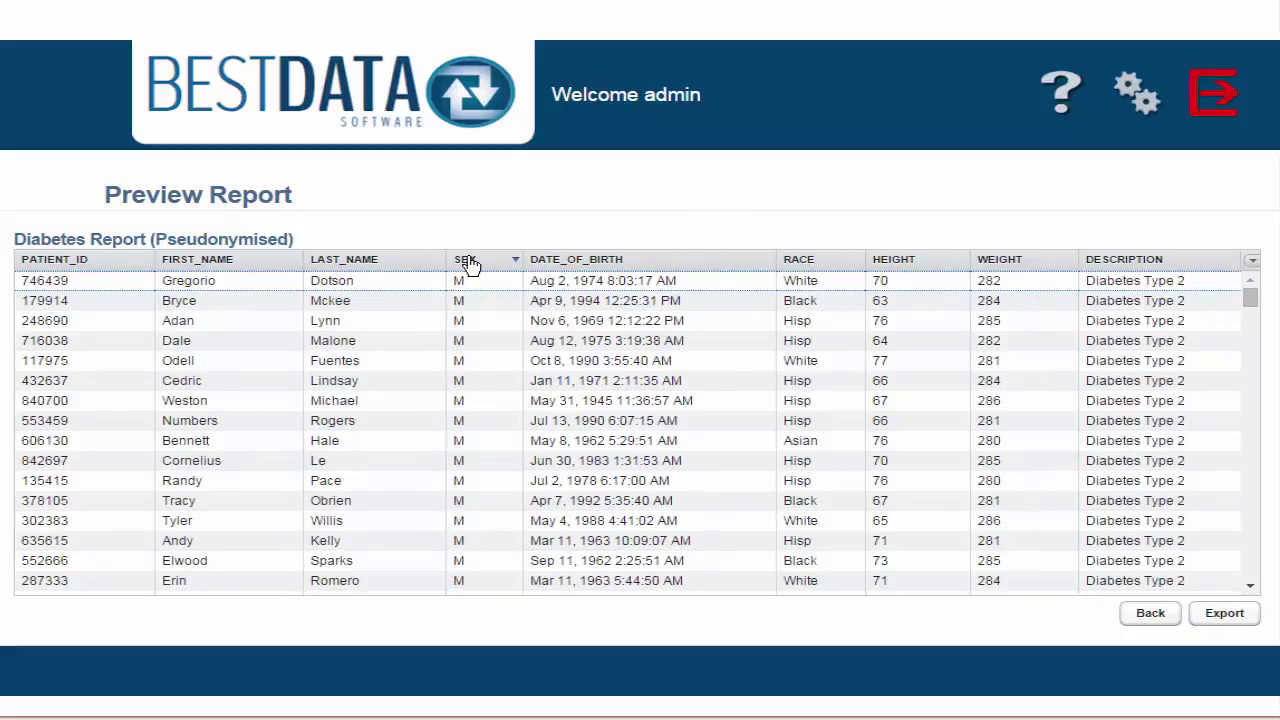
click(507, 258)
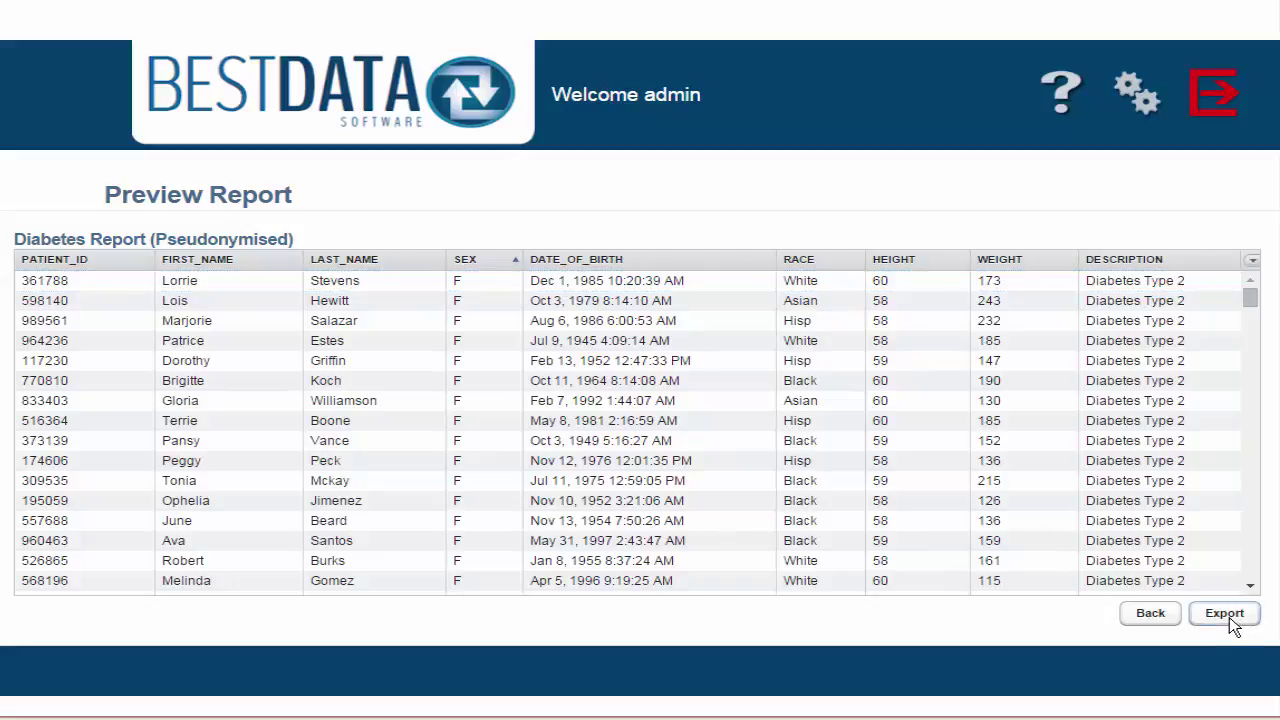
Set up the report export with the file name Diabetes Type 2 Analysis 01, the CSV file type and an export password
click(1226, 614)
click(626, 300)
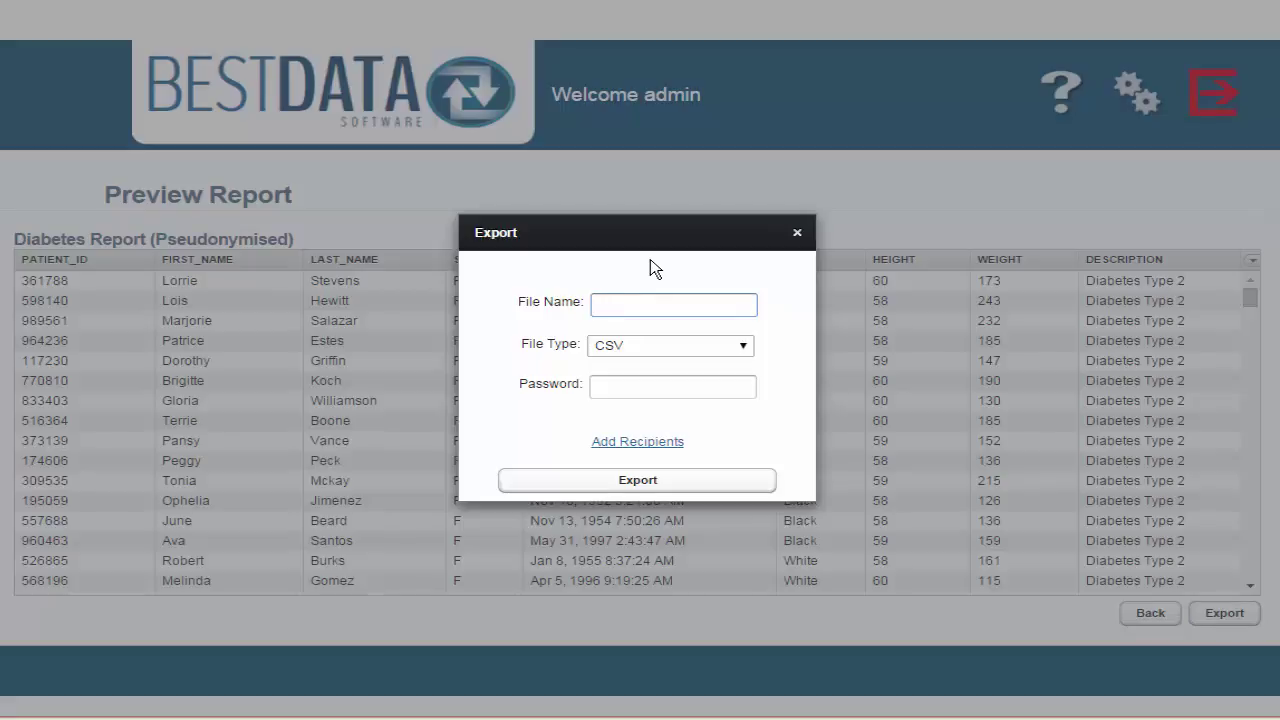
text(Di)
text(abetes Type 2 Analysis 01)
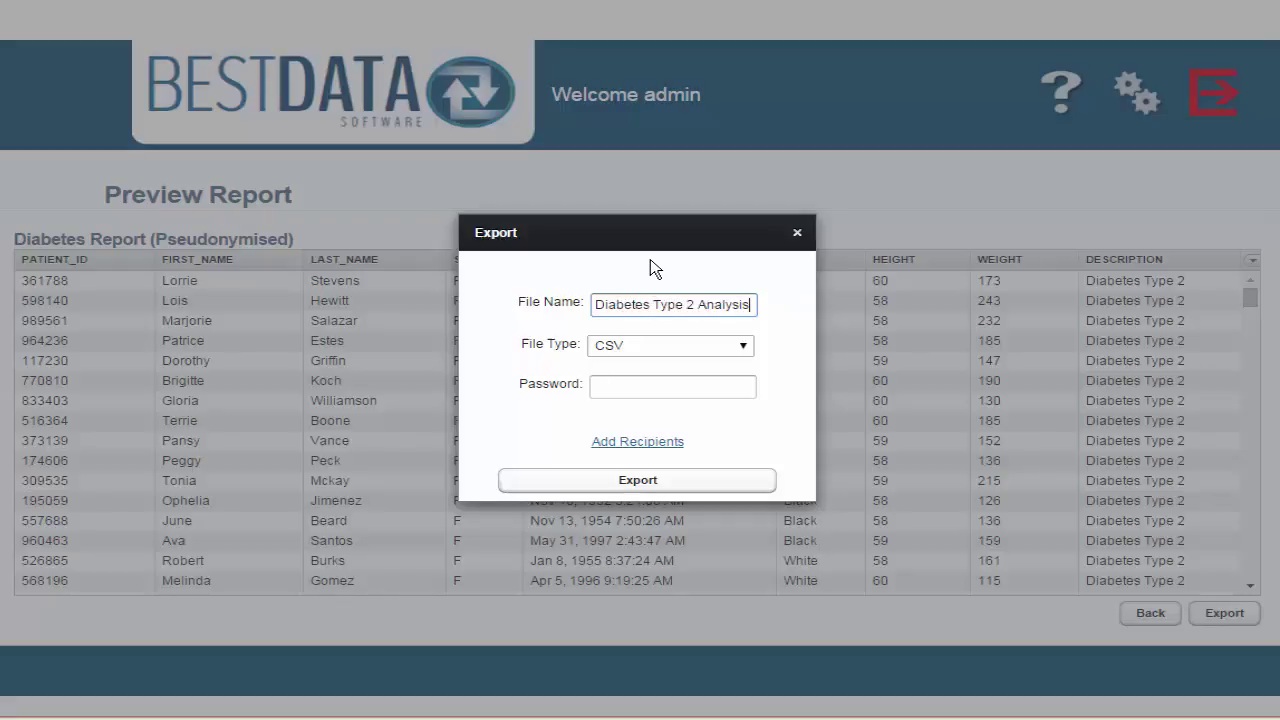
click(750, 347)
click(728, 365)
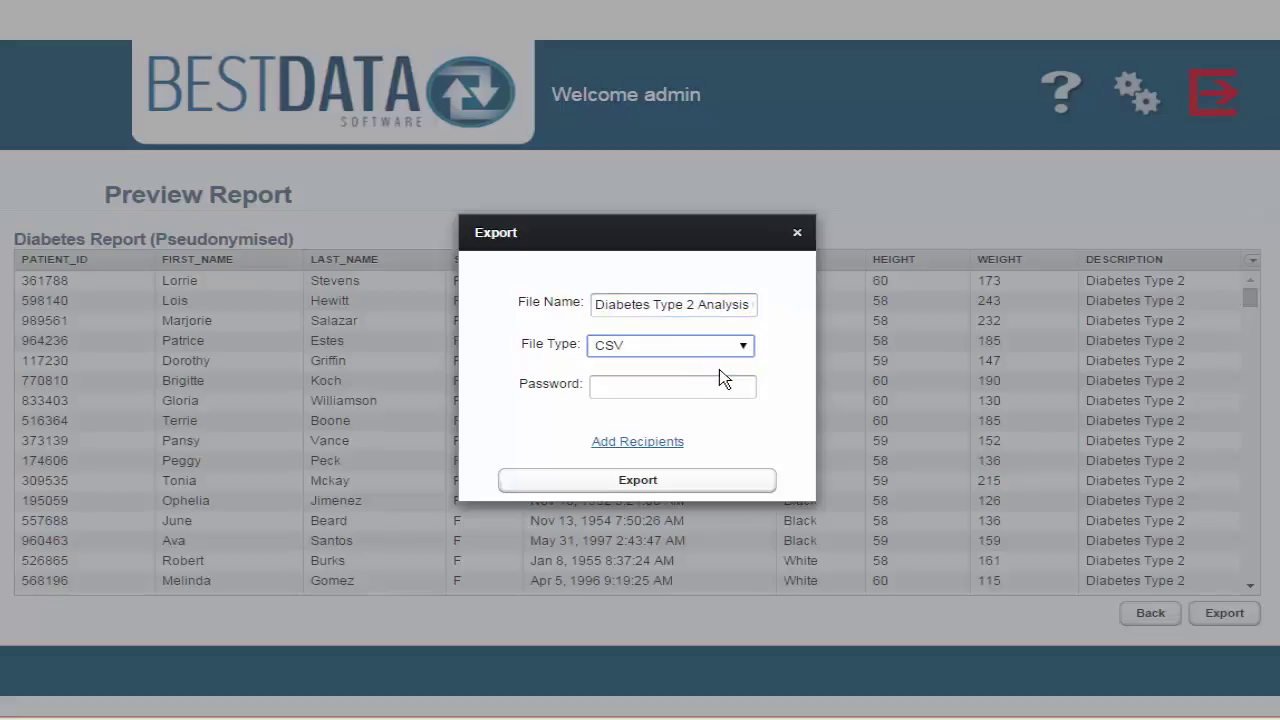
click(704, 381)
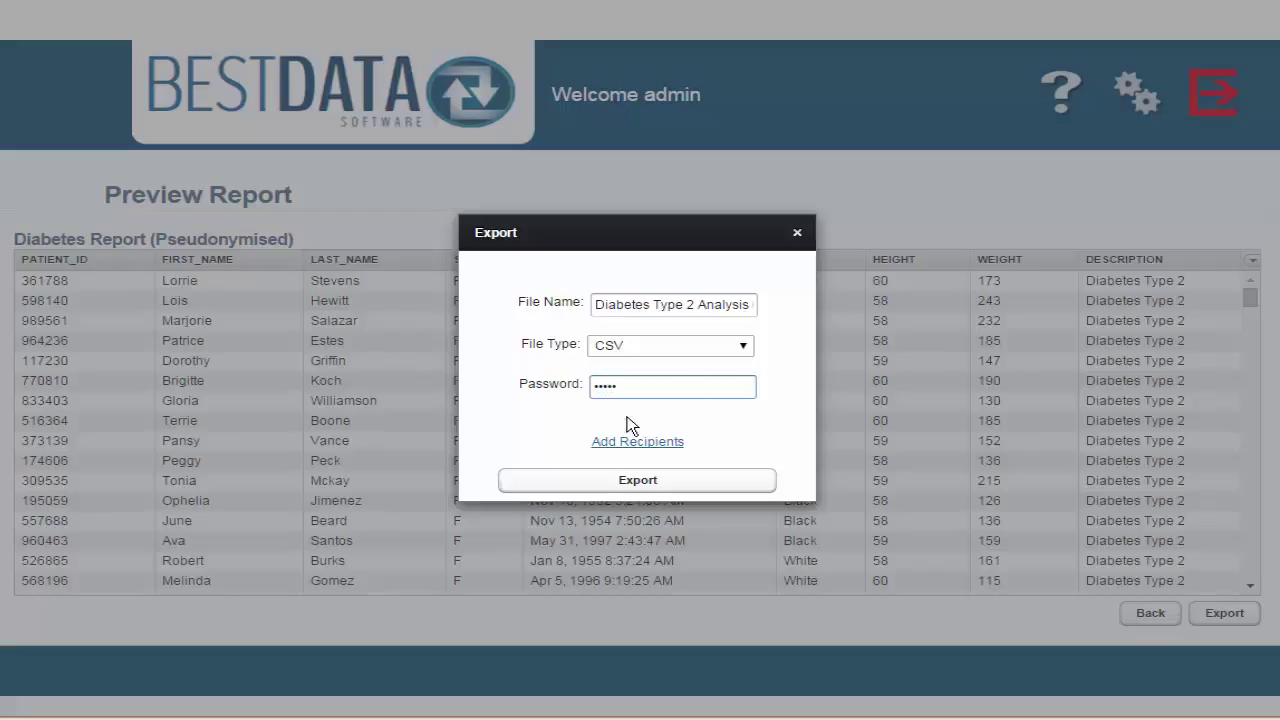
Select the e-mail address in the export's recipients, export the report, and log out of the application
click(620, 441)
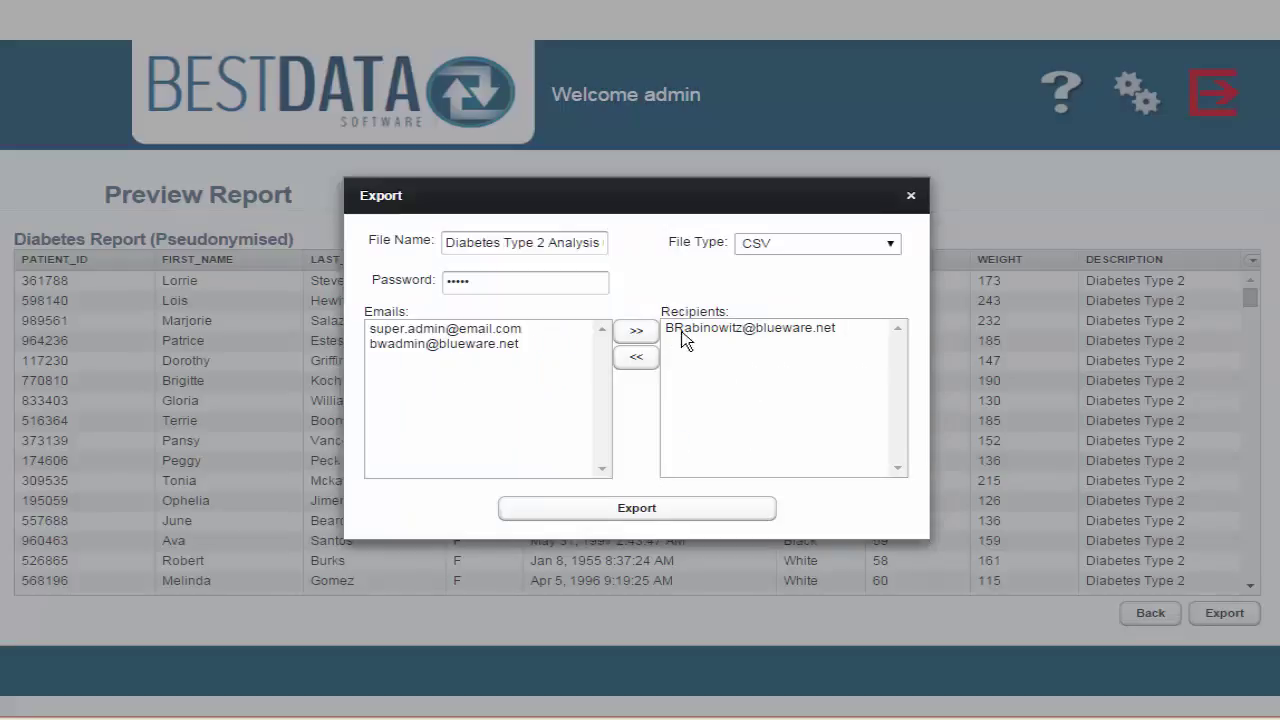
click(712, 335)
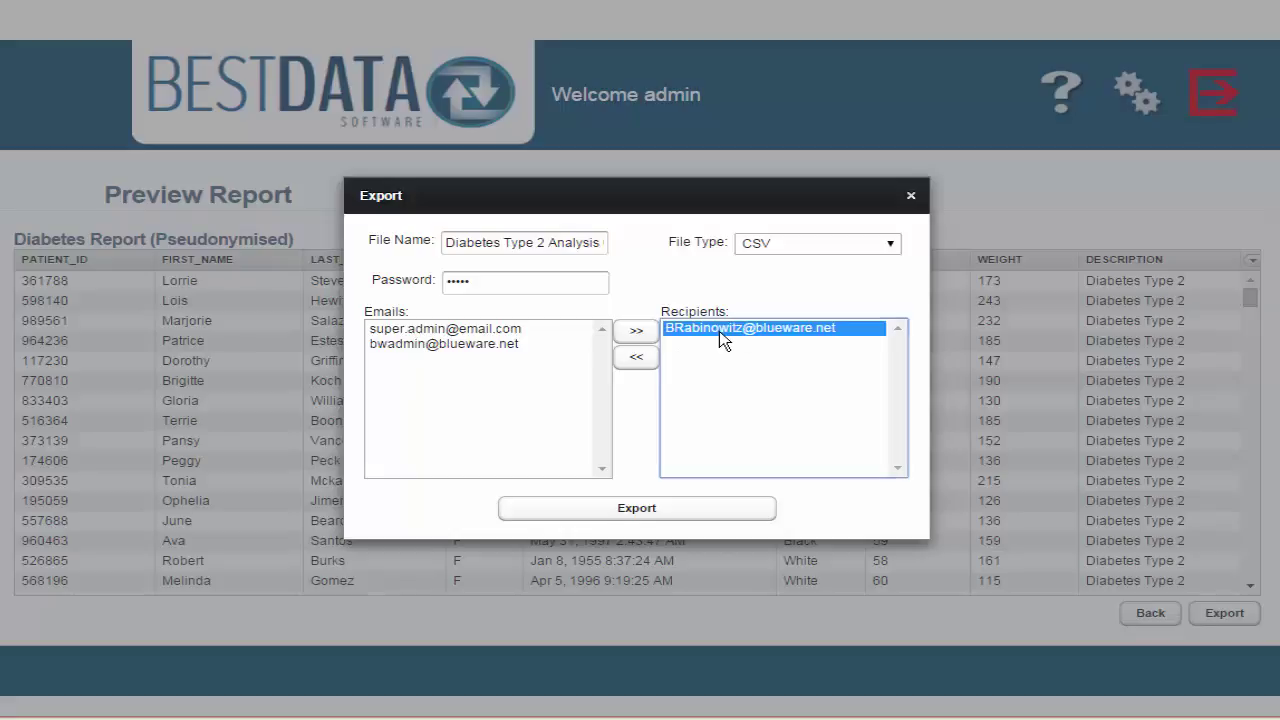
click(705, 515)
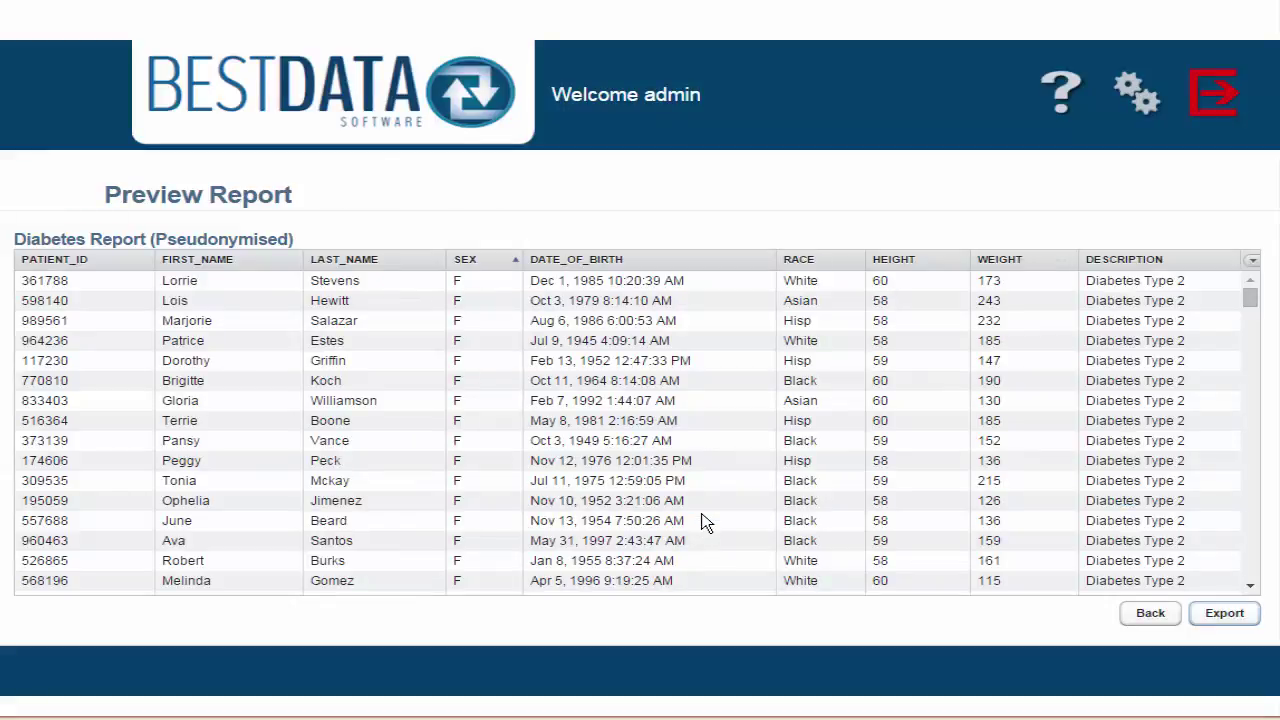
click(1212, 90)
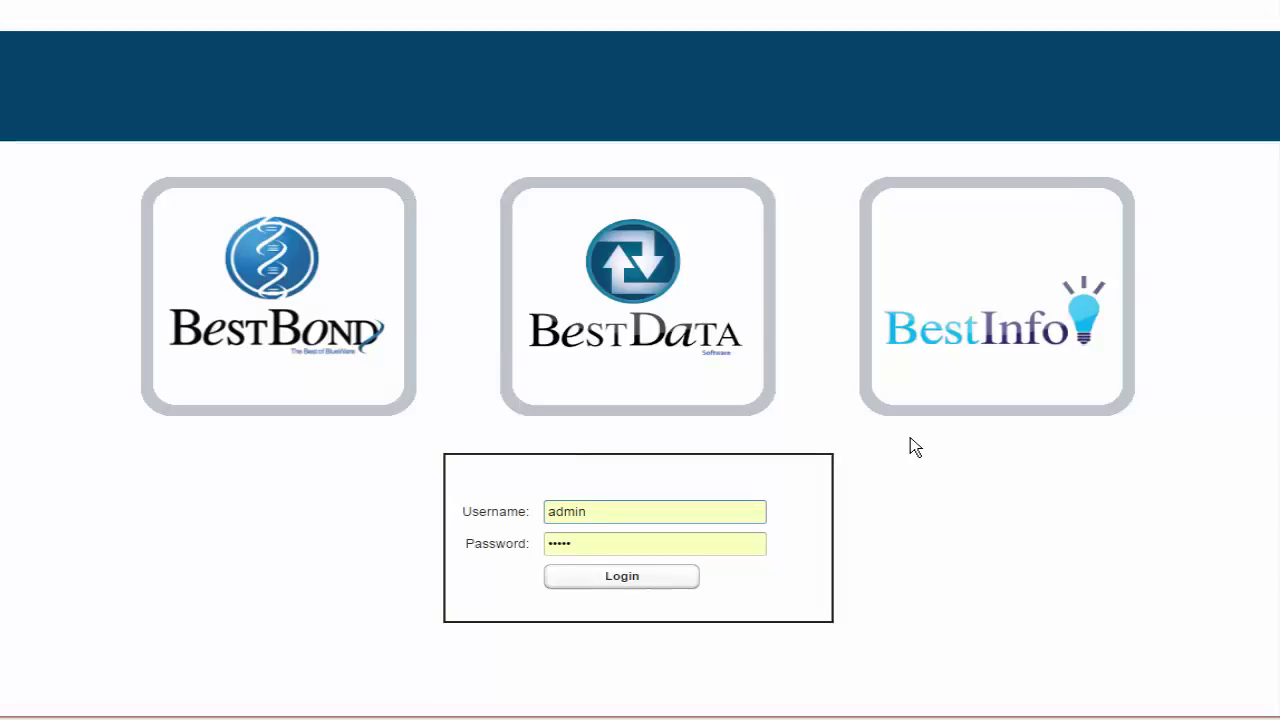